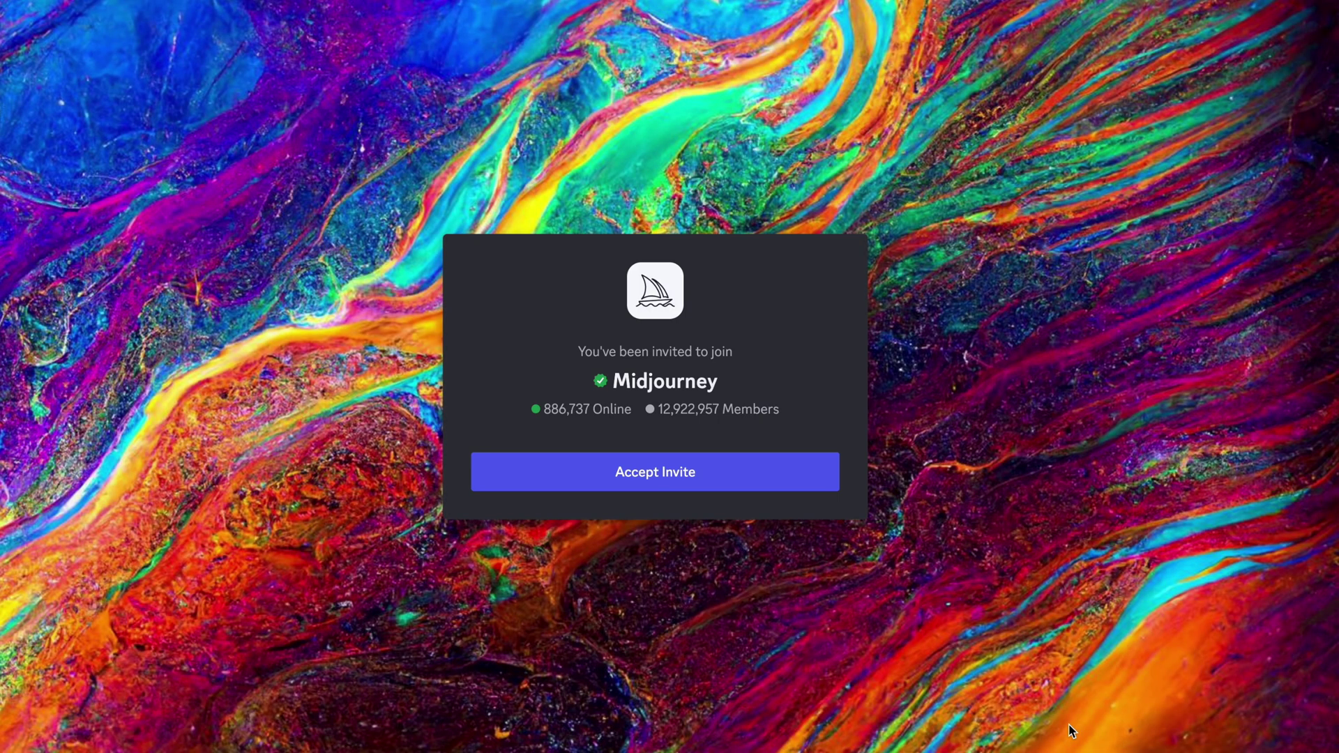
- Accept the Midjourney server invite and scroll down the channel list toward Newcomer Rooms
click(786, 488)
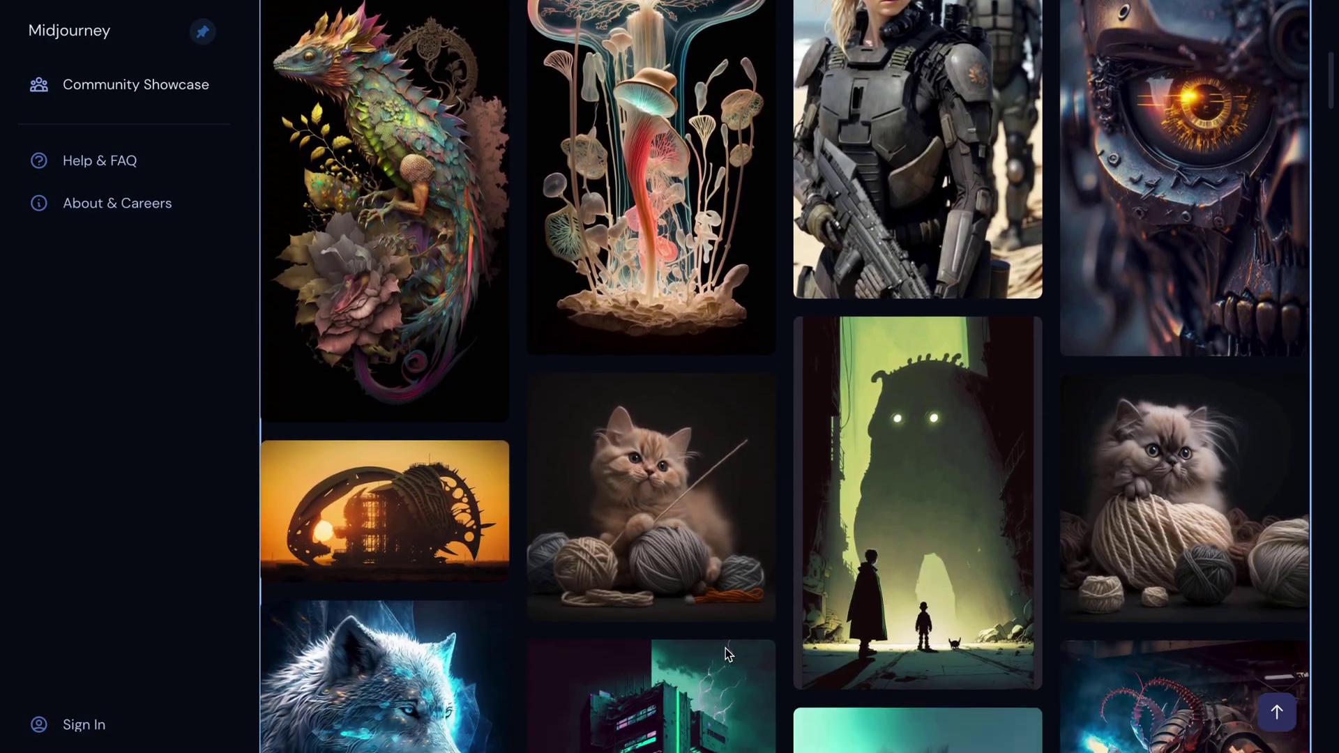
scroll(725, 647, down, 6)
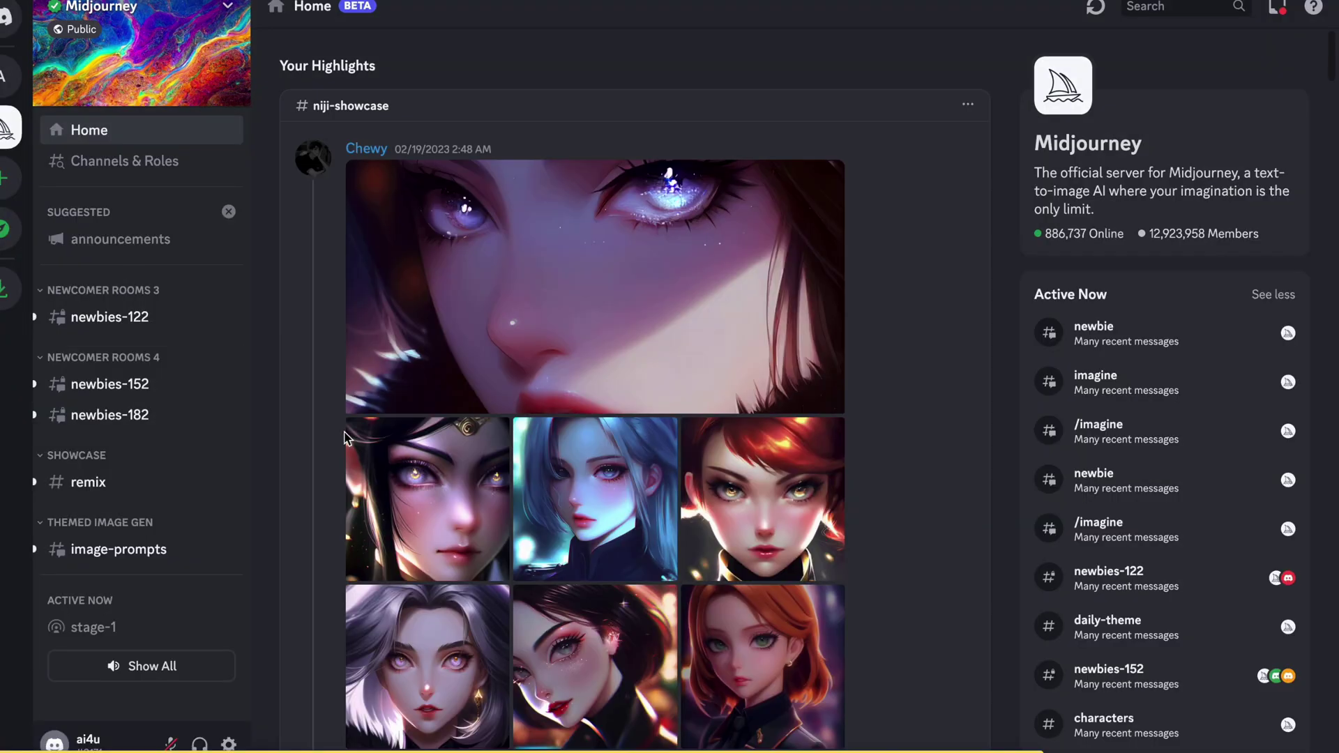
- In newbies-122, run /imagine 'strawberry cheesecake' and view the resulting grid enlarged
click(125, 316)
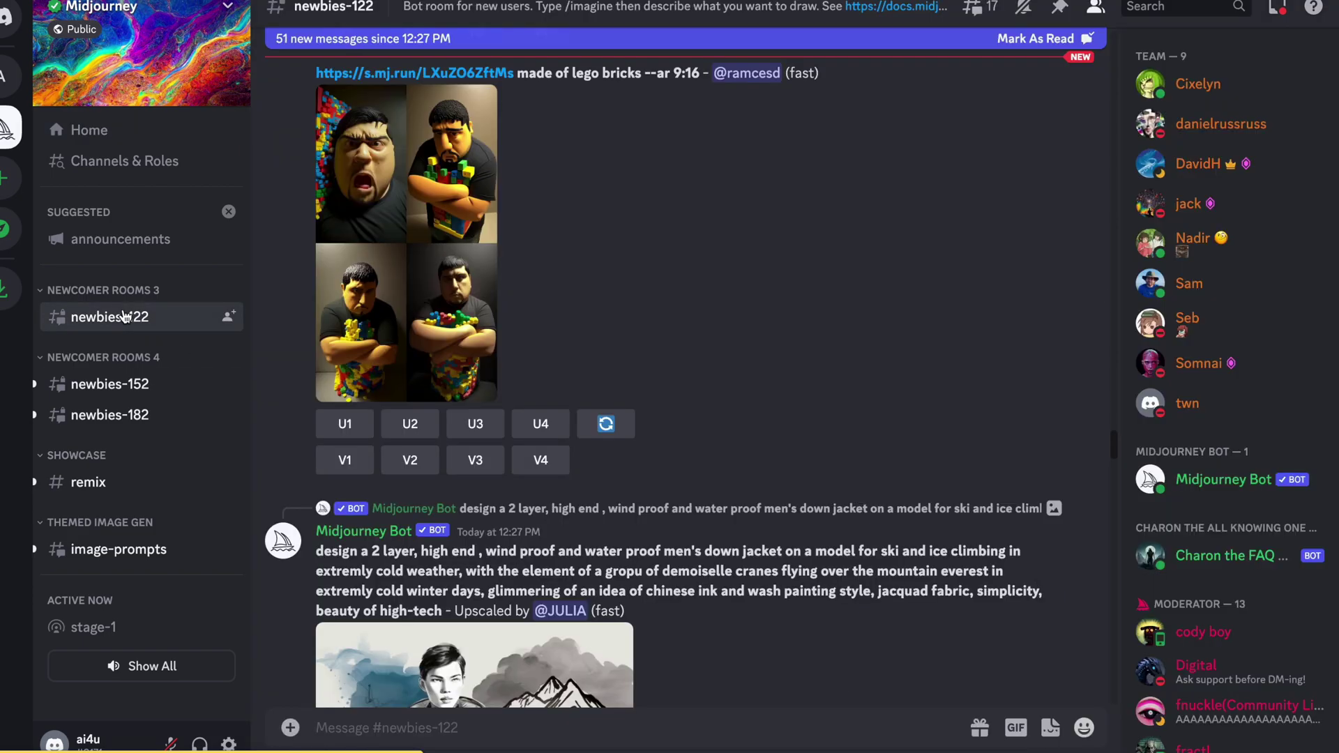
text(/ima)
key(Tab)
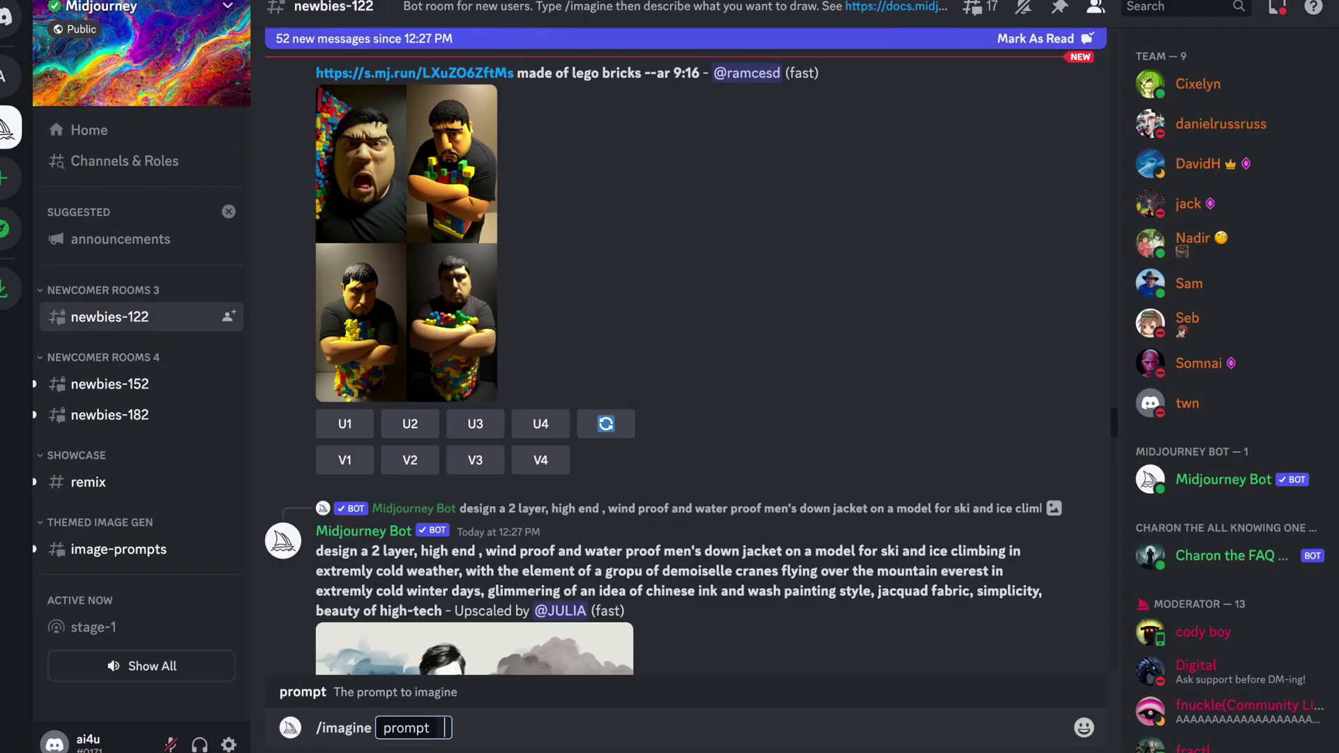
text(strawberry cheesecake)
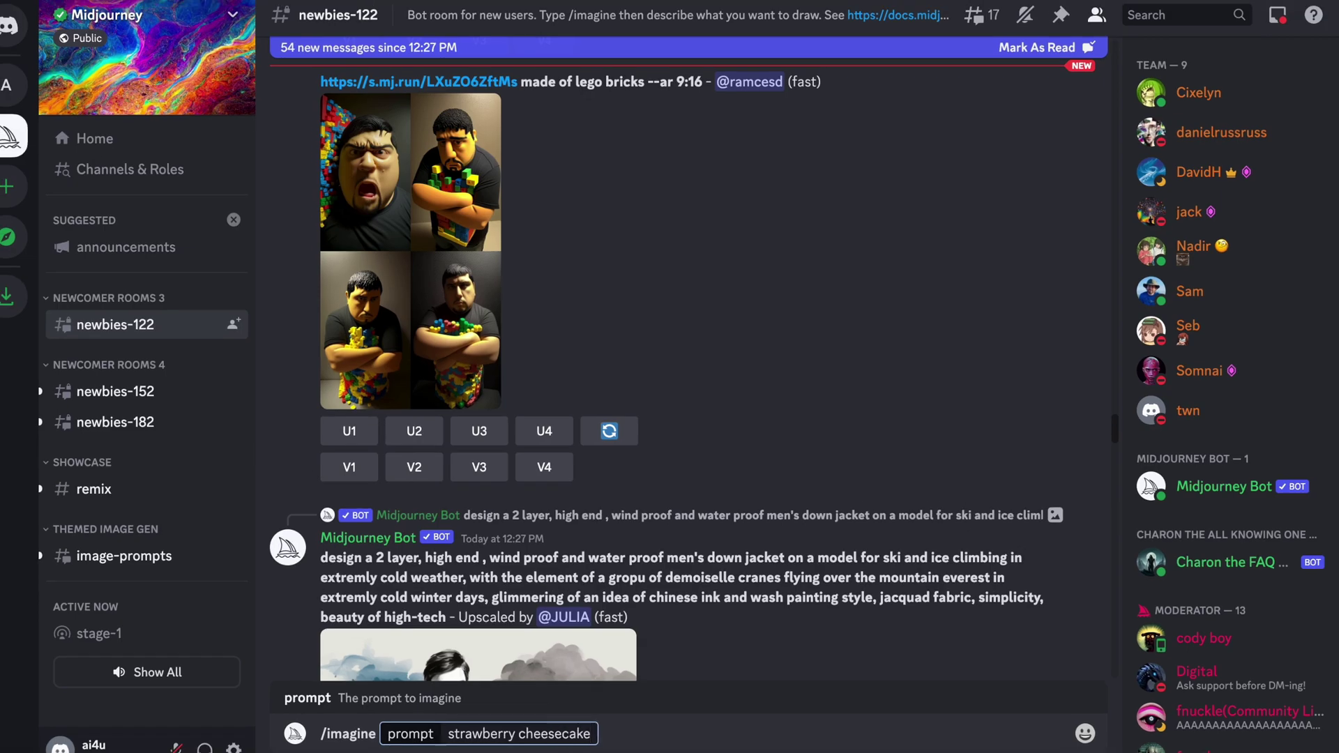
key(Return)
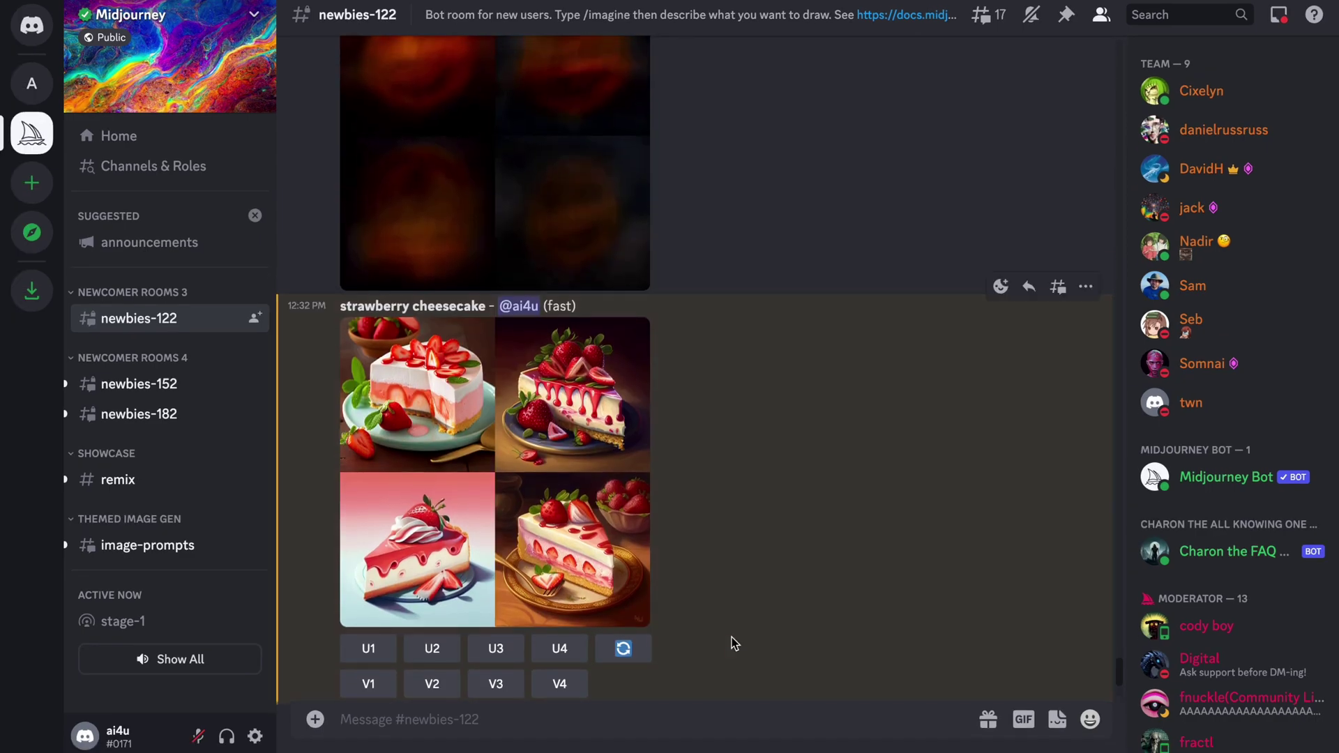
click(540, 512)
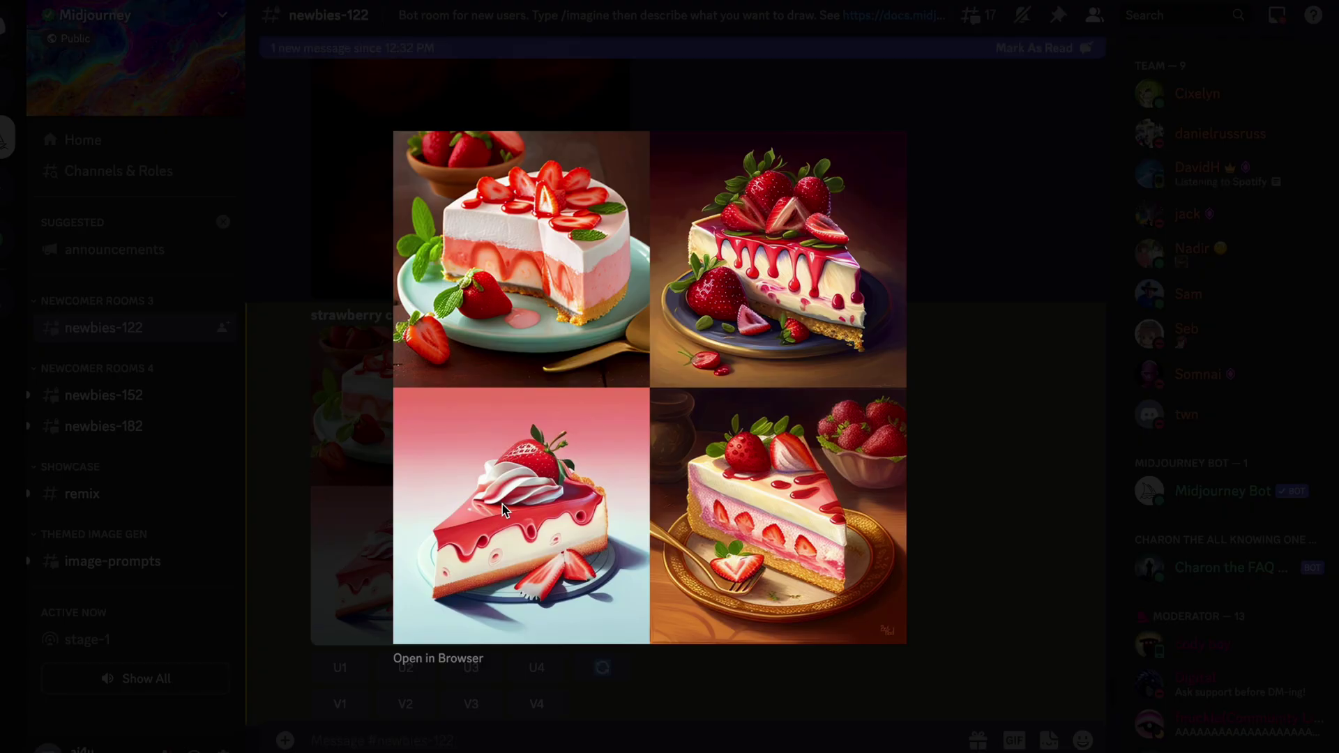
key(Escape)
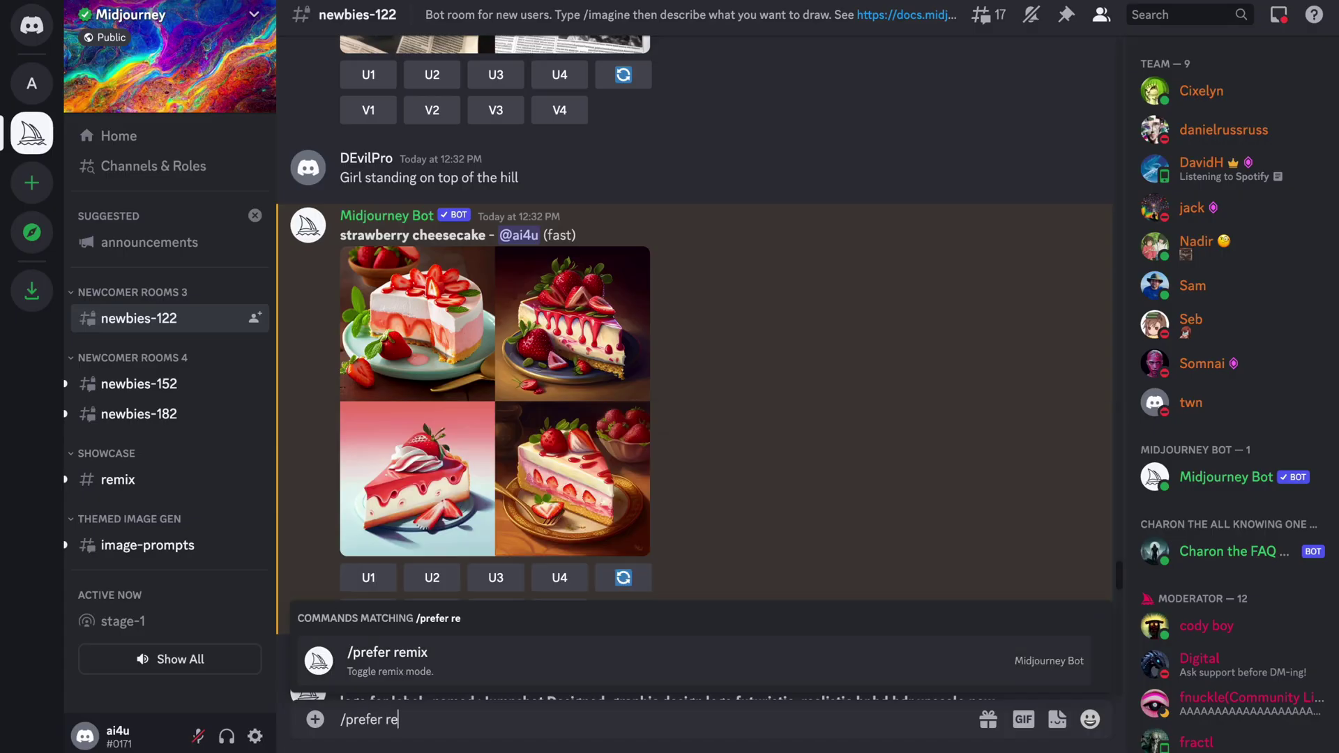
- Enable remix mode, remix image V2 adding 'with blueberries on top', and enlarge the result
click(639, 673)
key(Return)
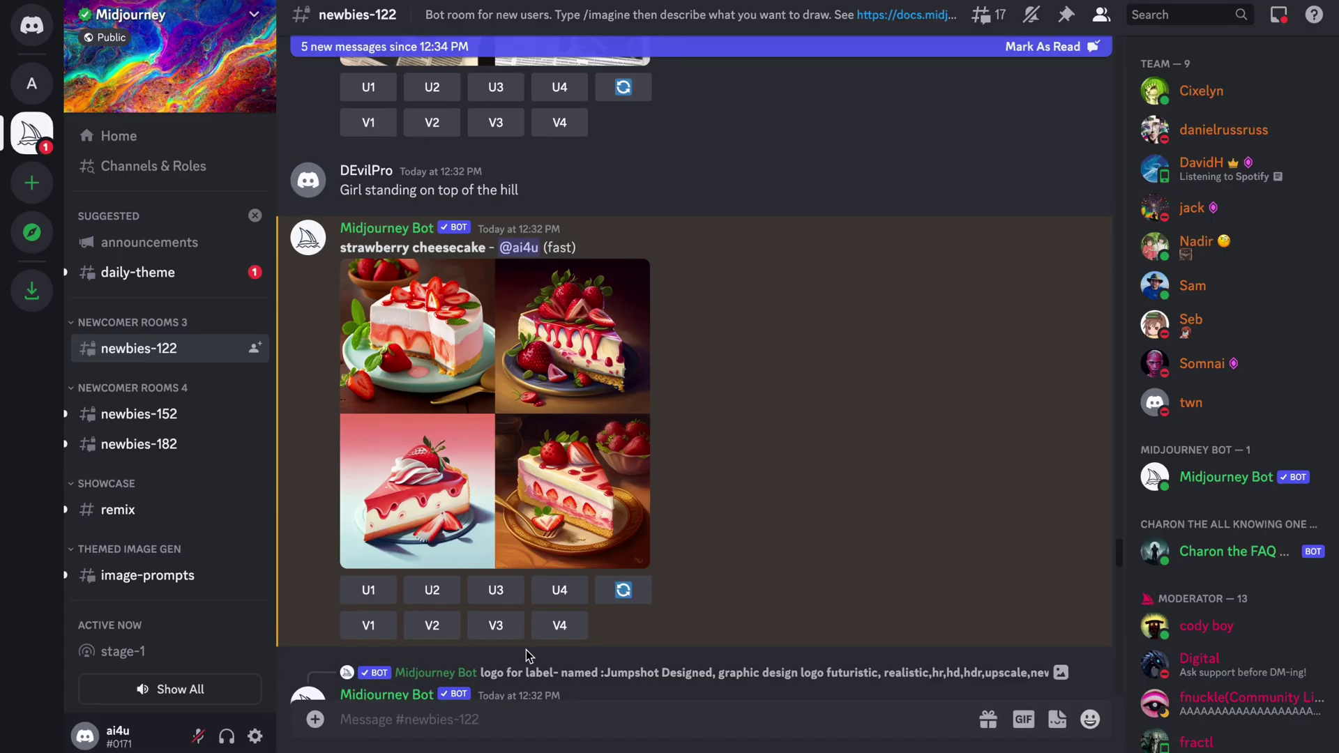
click(442, 636)
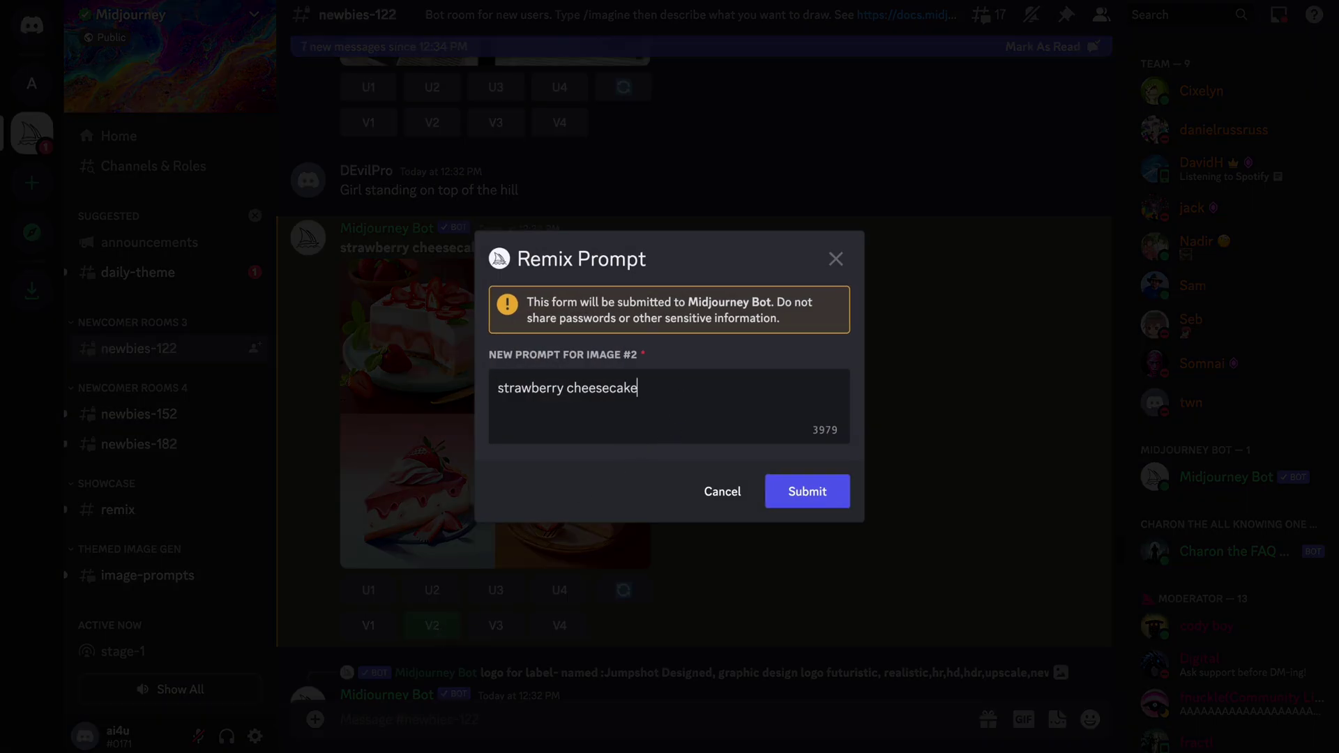
text(with blueberries on top)
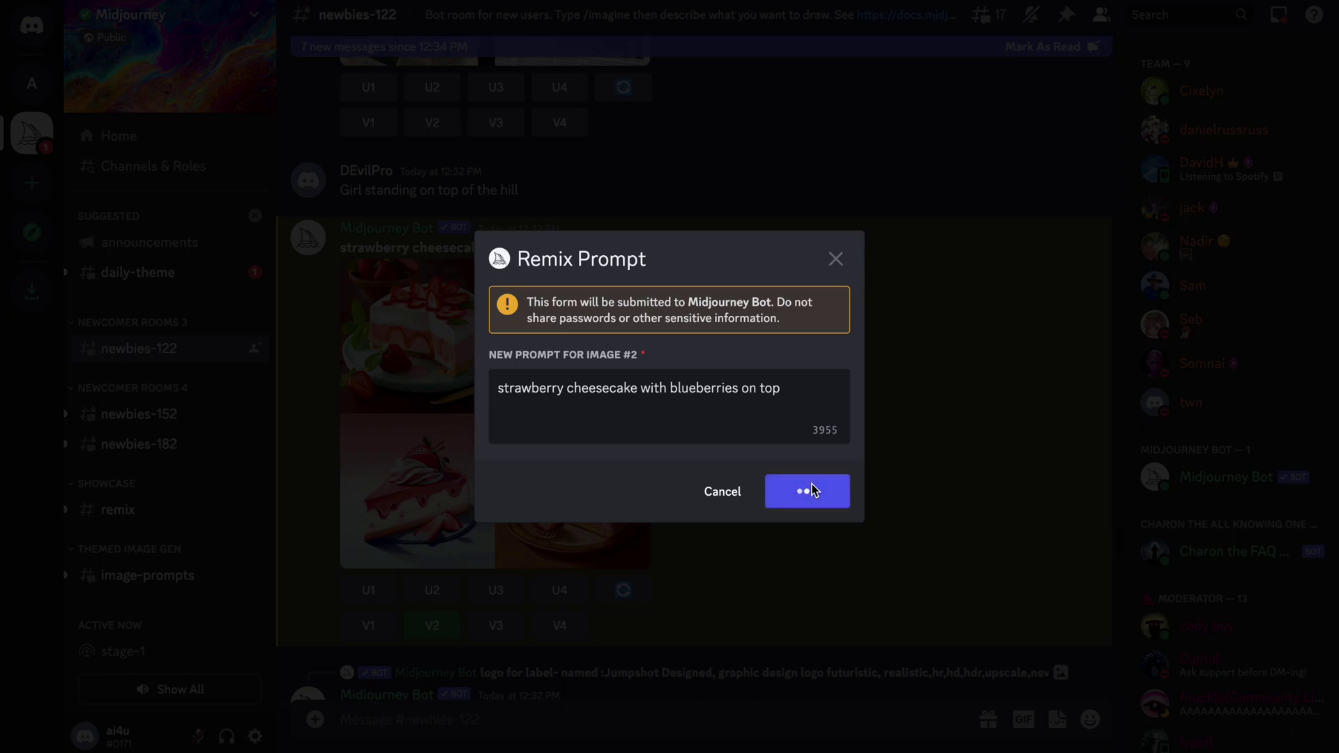
click(809, 490)
click(341, 479)
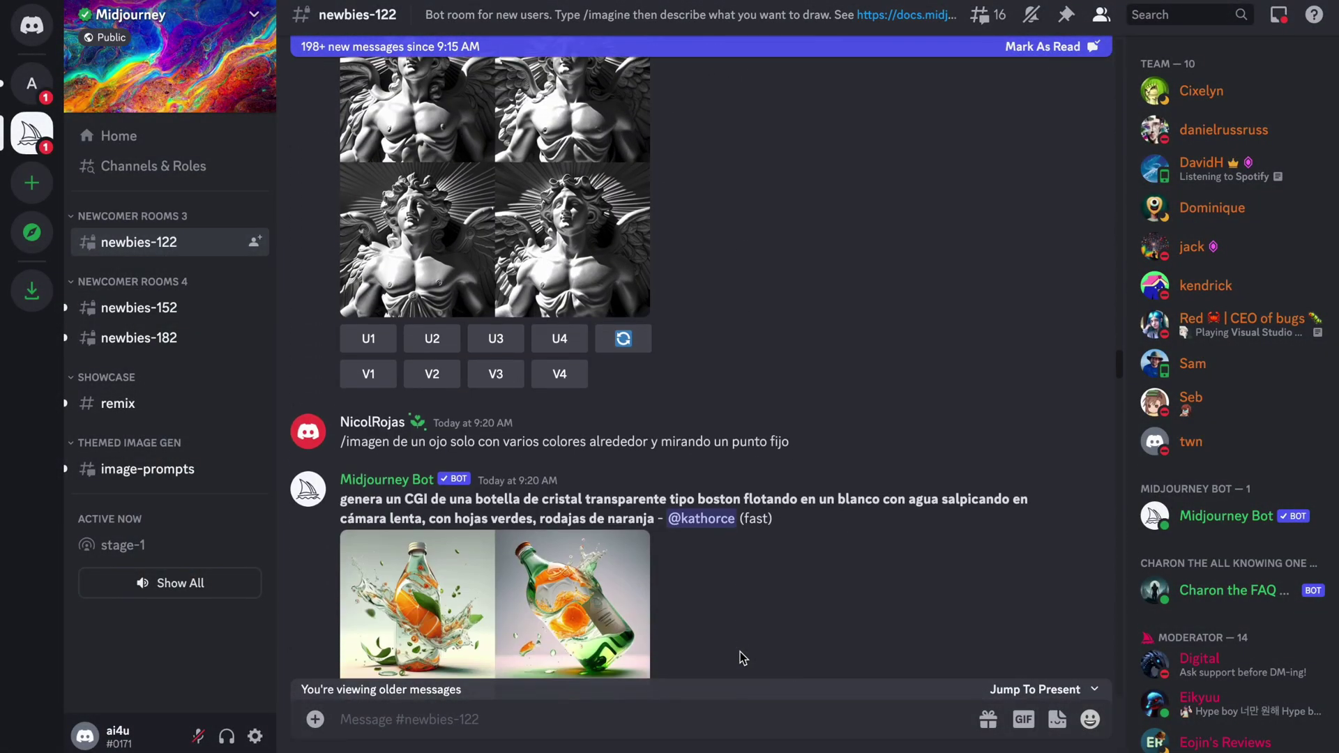
scroll(743, 658, down, 20)
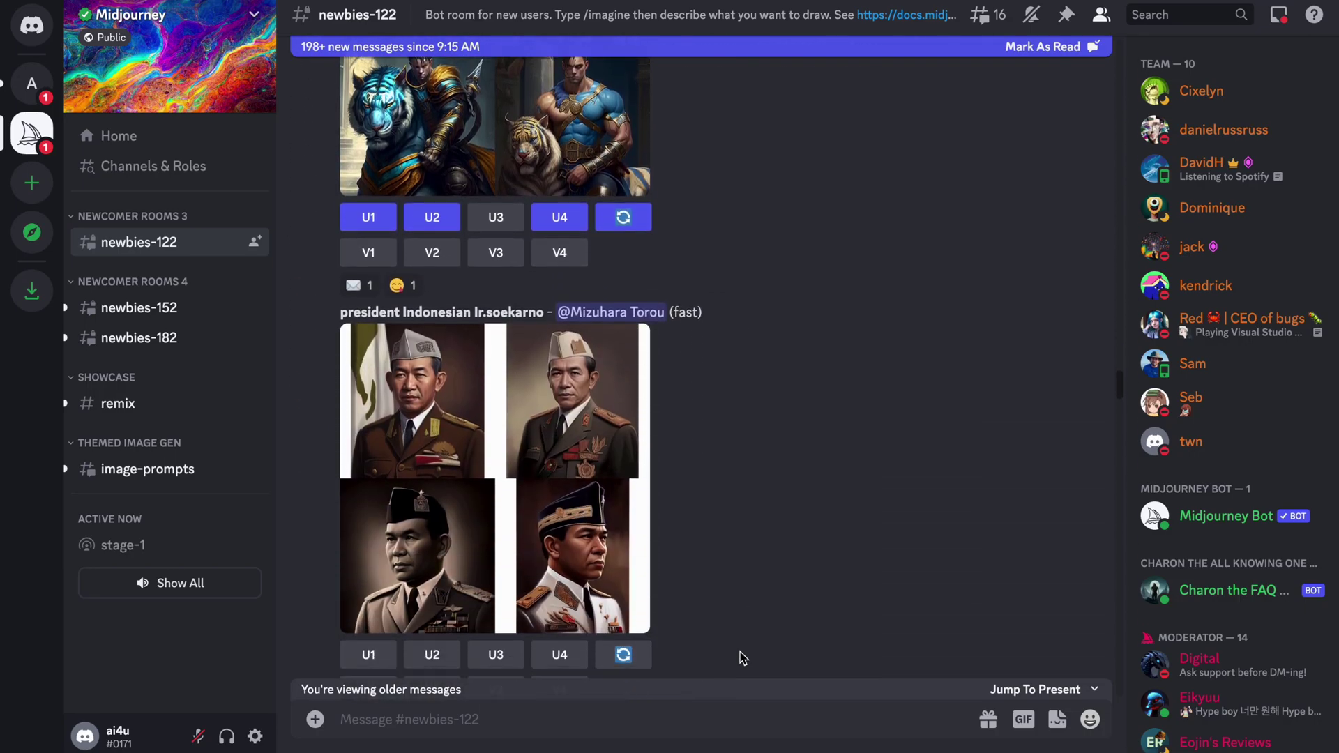
scroll(743, 657, down, 20)
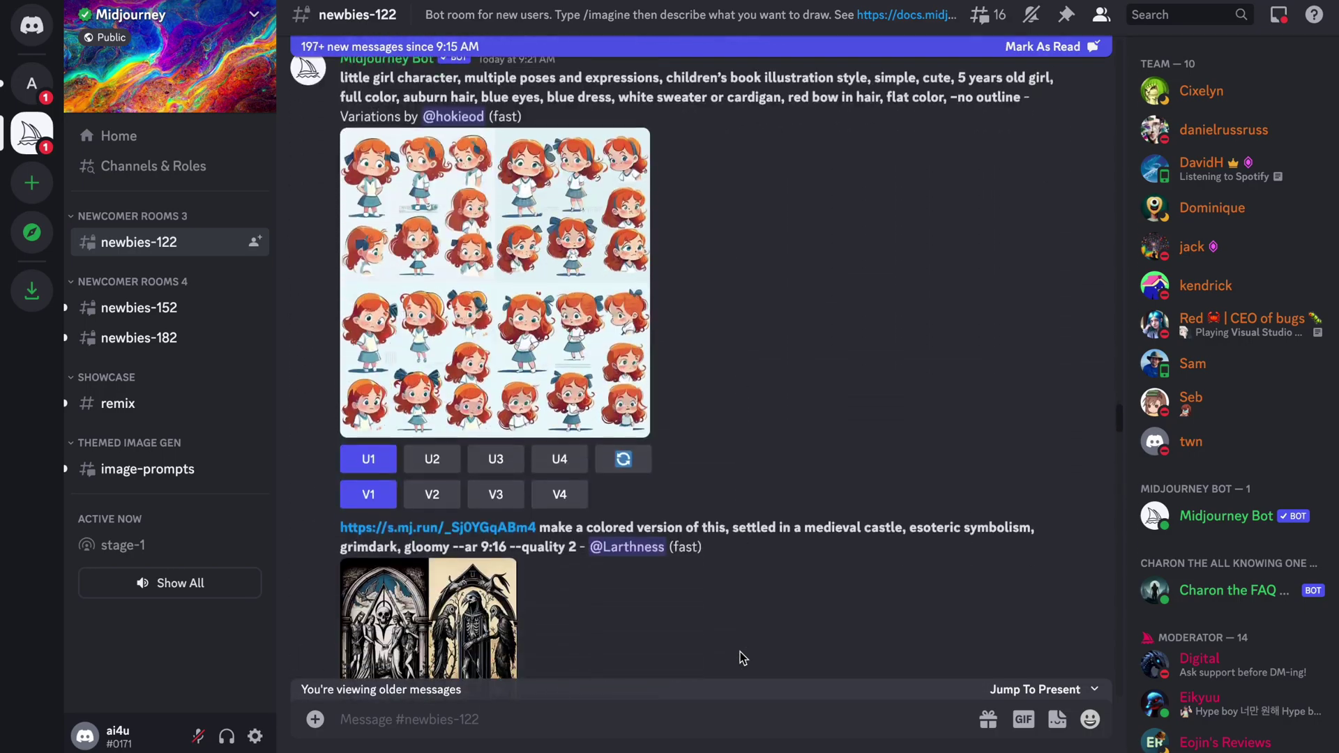
scroll(743, 657, down, 20)
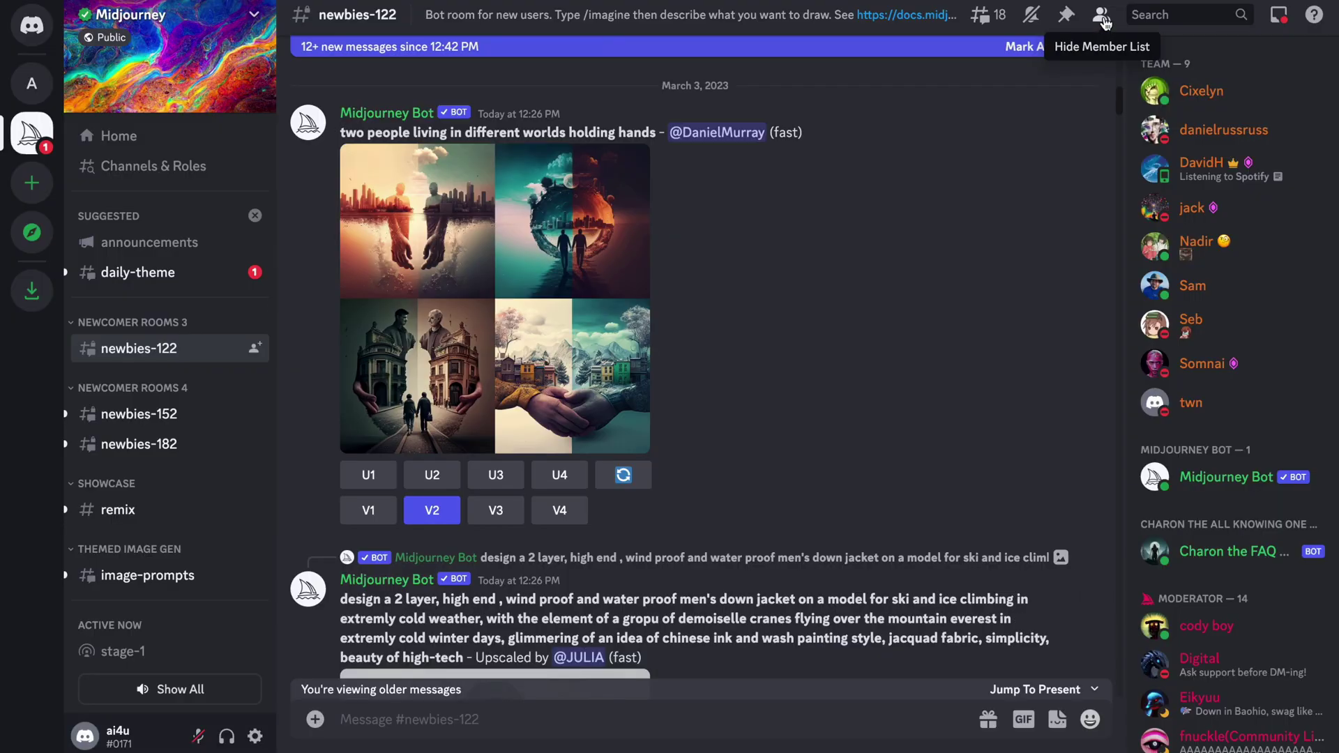
- Send 'Hi!' to Midjourney Bot in a direct message
click(1186, 474)
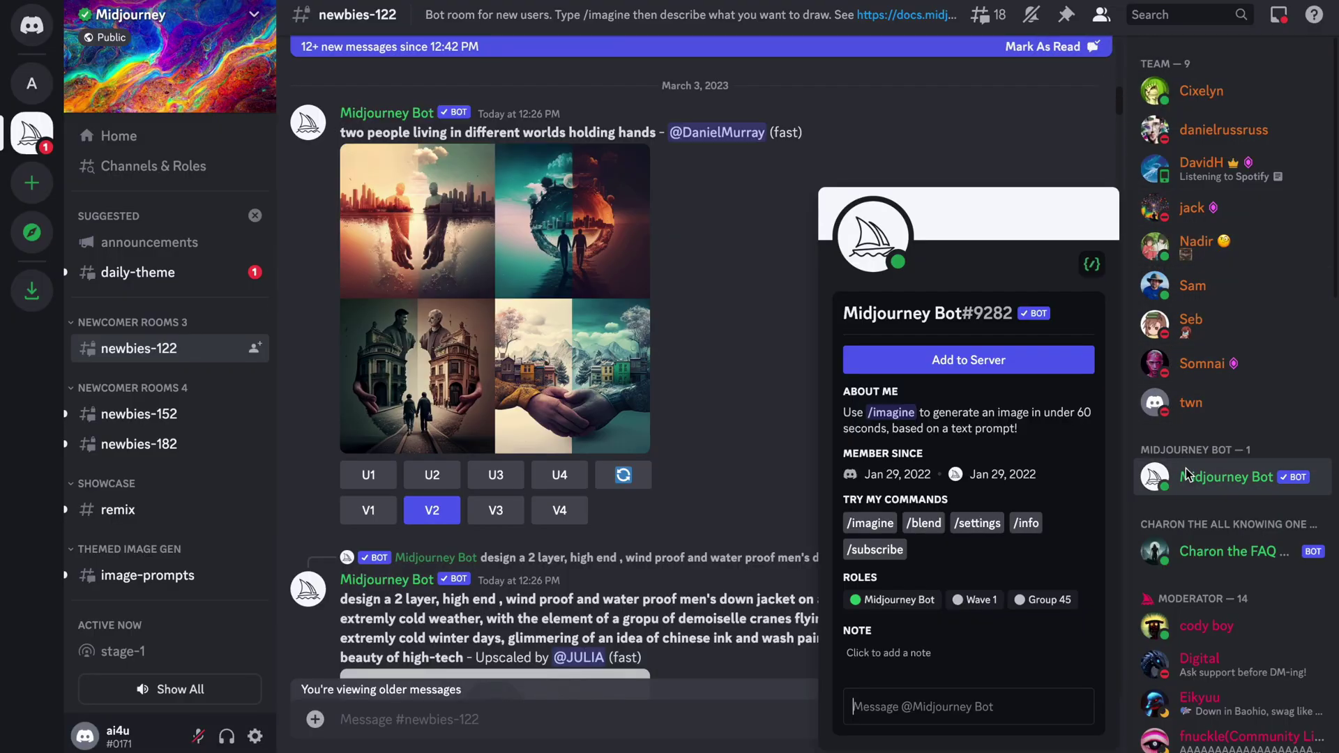
click(931, 706)
text(Hi!)
key(Return)
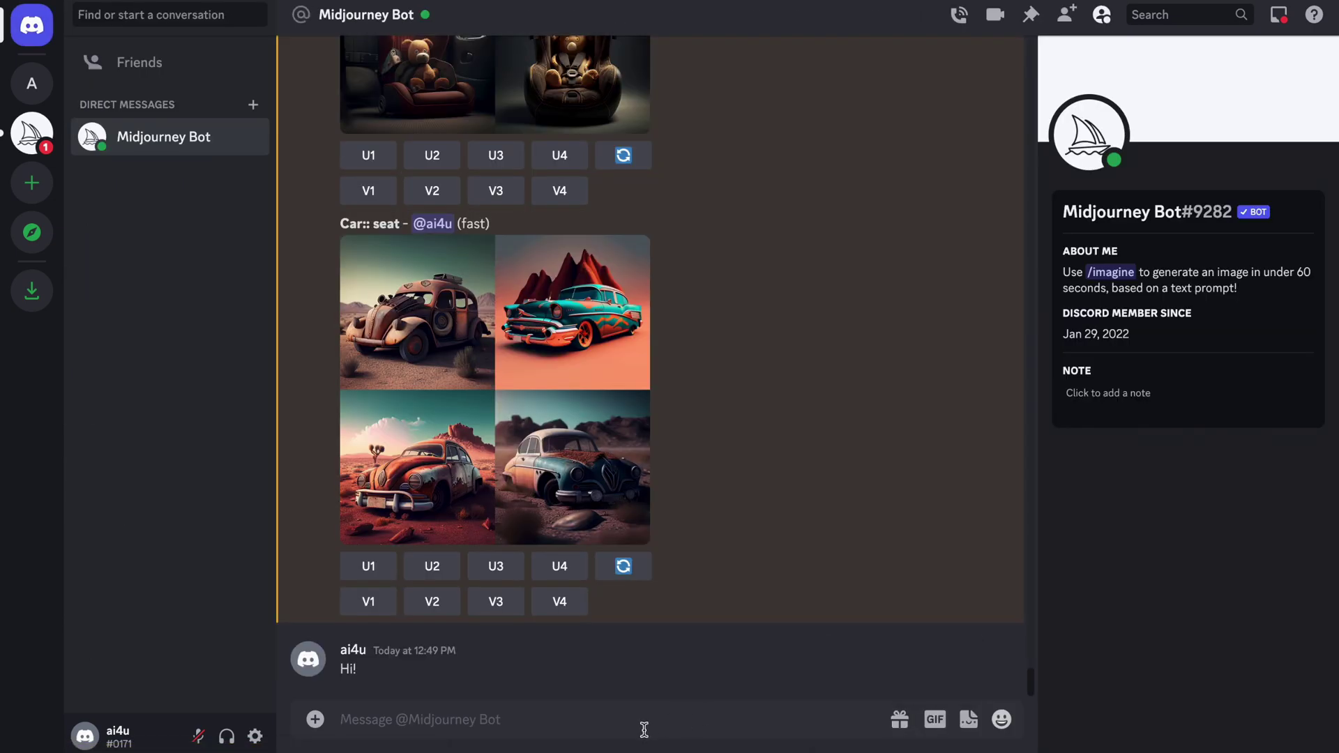
- Run /imagine in the DM with the pasted space-constellation panda prompt
text(/imagi)
key(Tab)
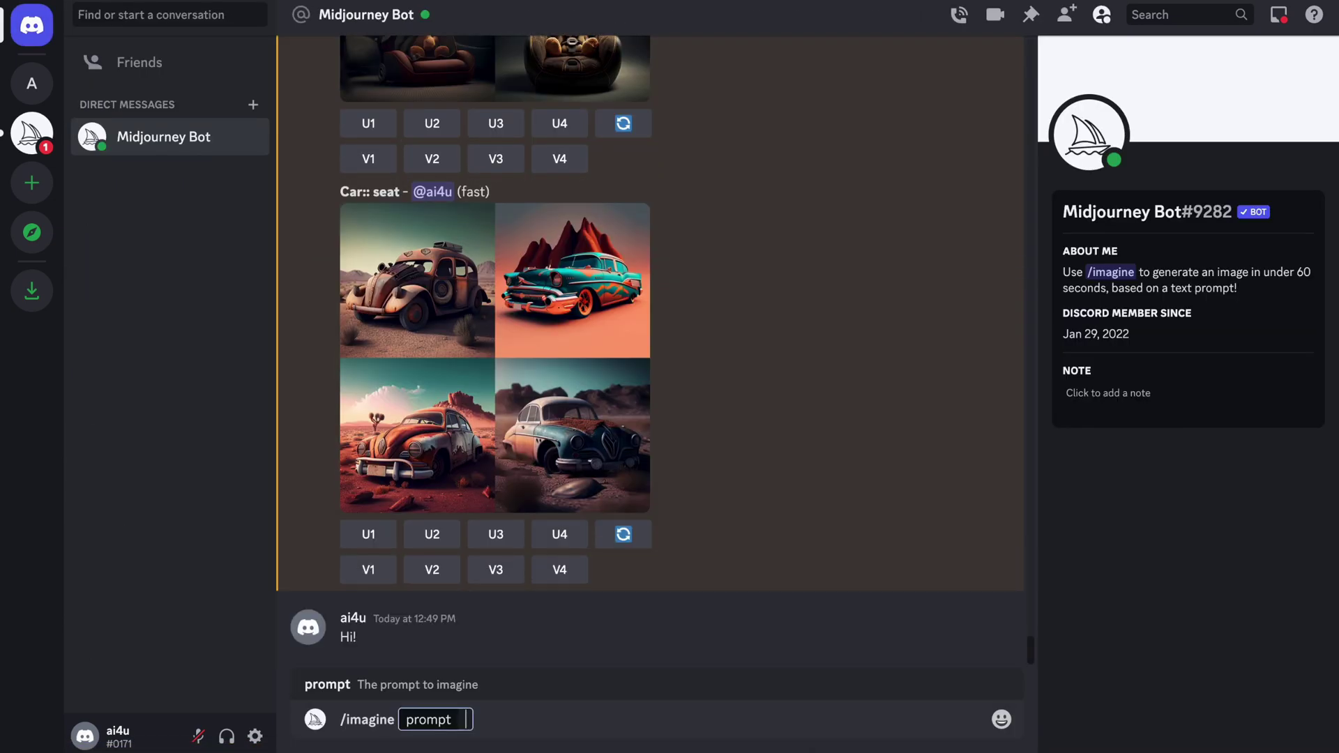
text(a cute panda in the style of a space constellation)
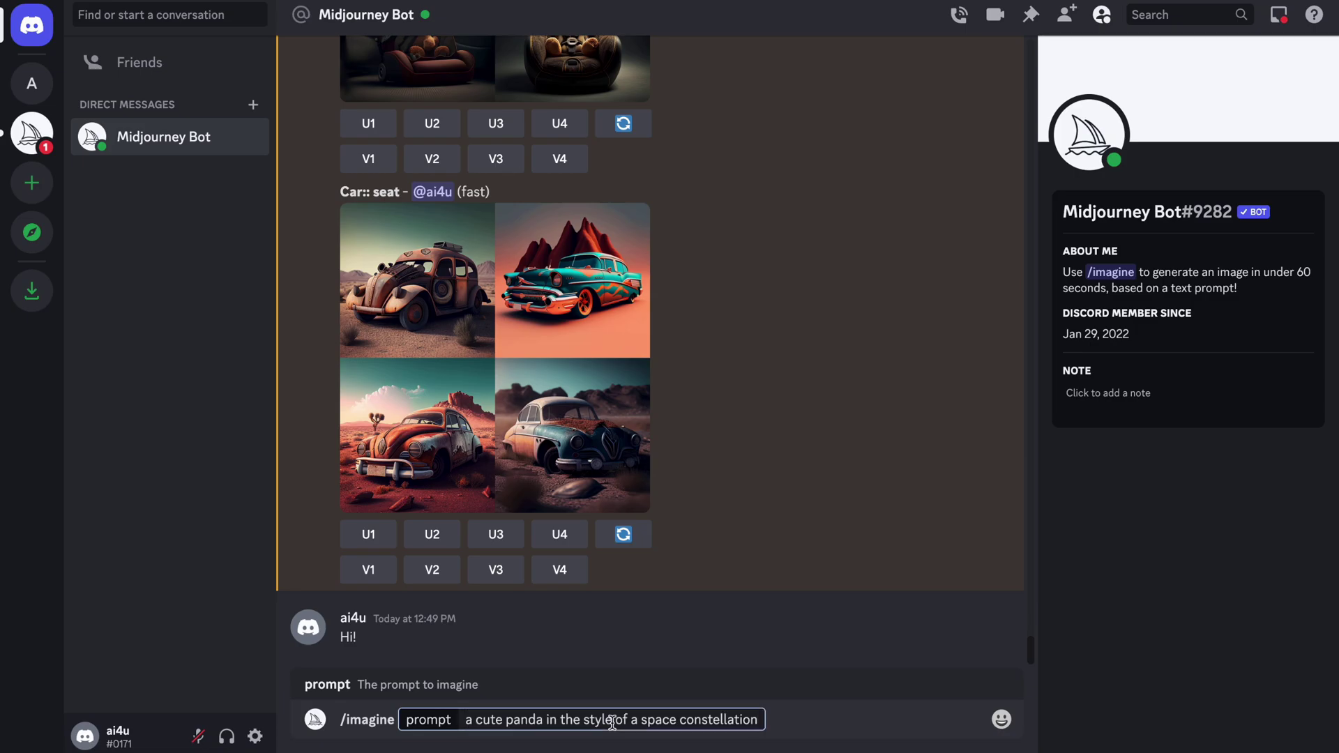
key(Return)
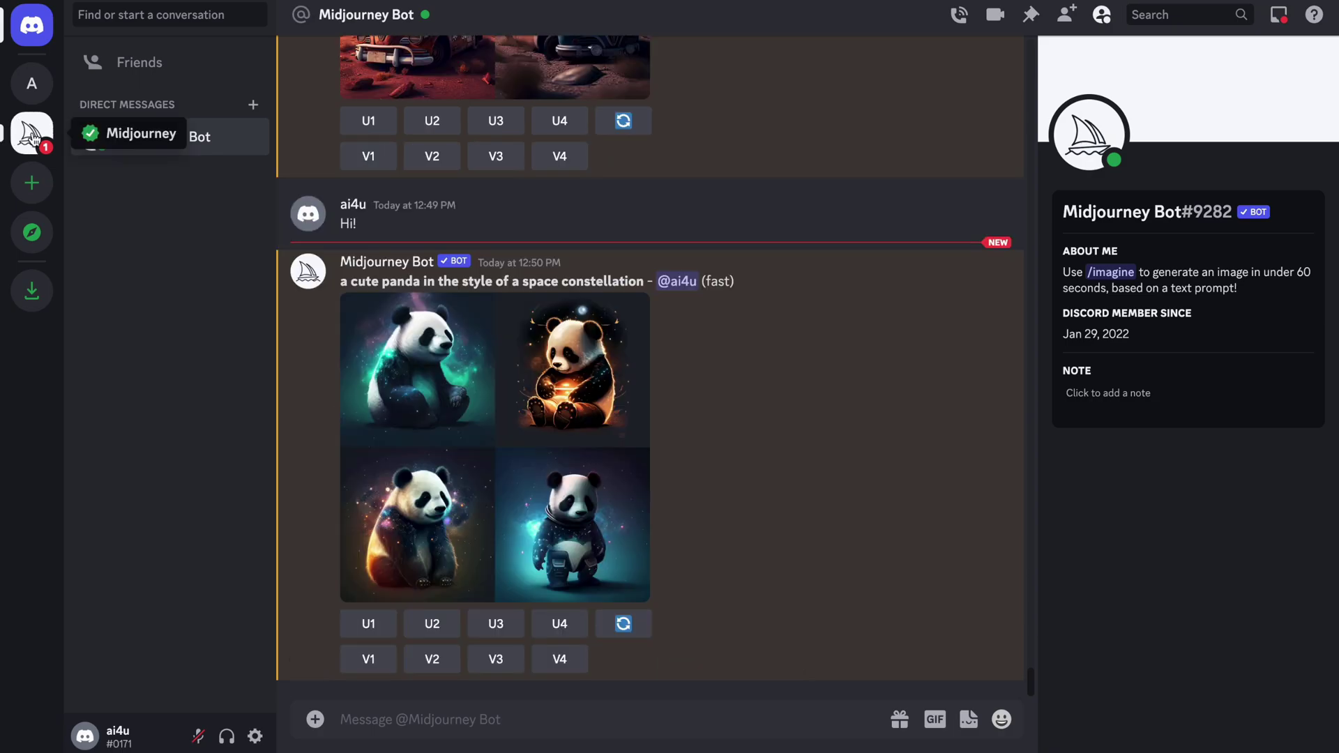
- Turn off Direct Messages in the Midjourney server's Privacy Settings
right_click(31, 131)
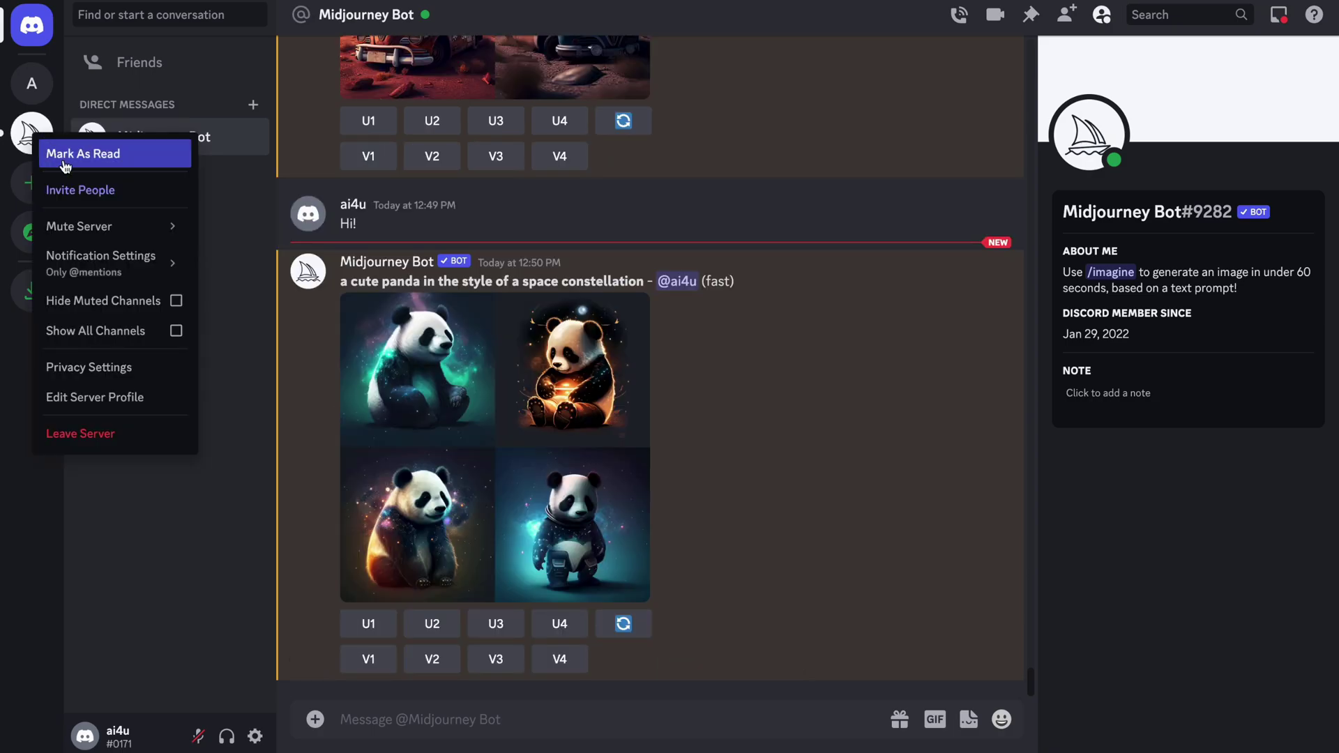
click(99, 363)
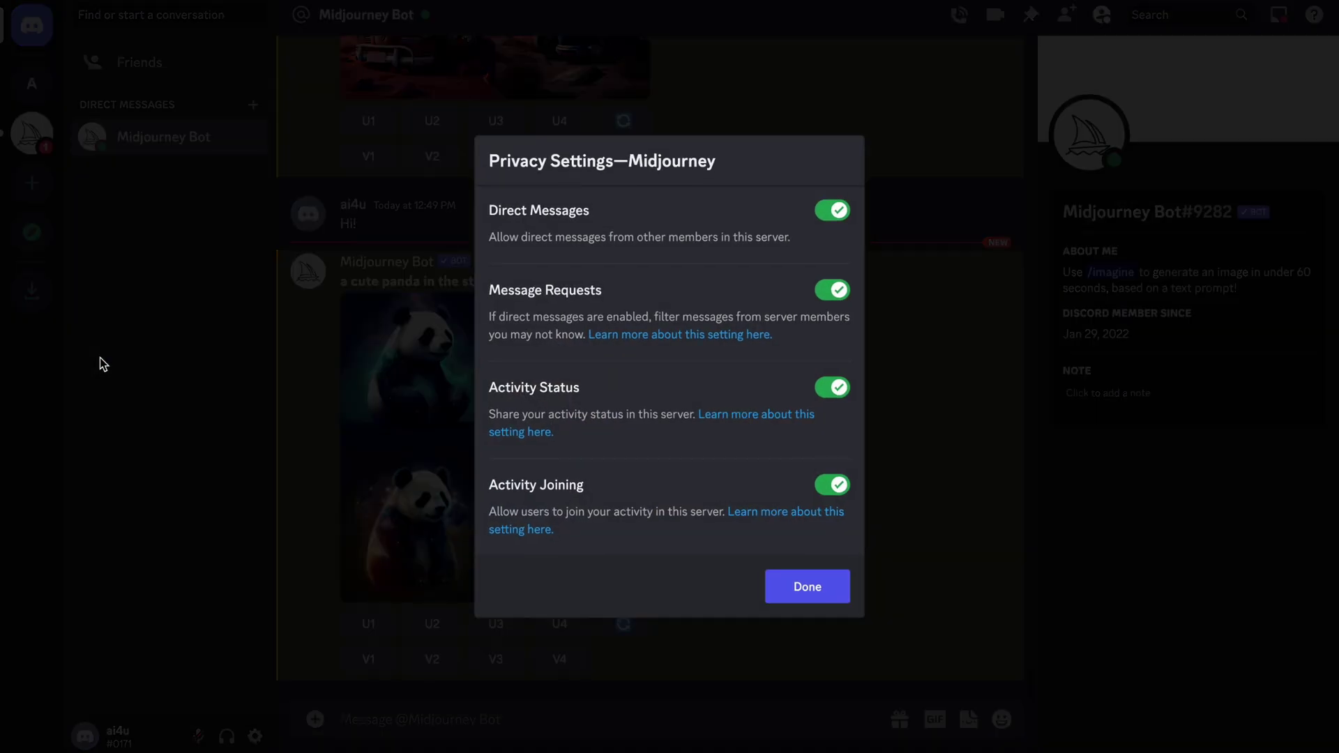
click(823, 213)
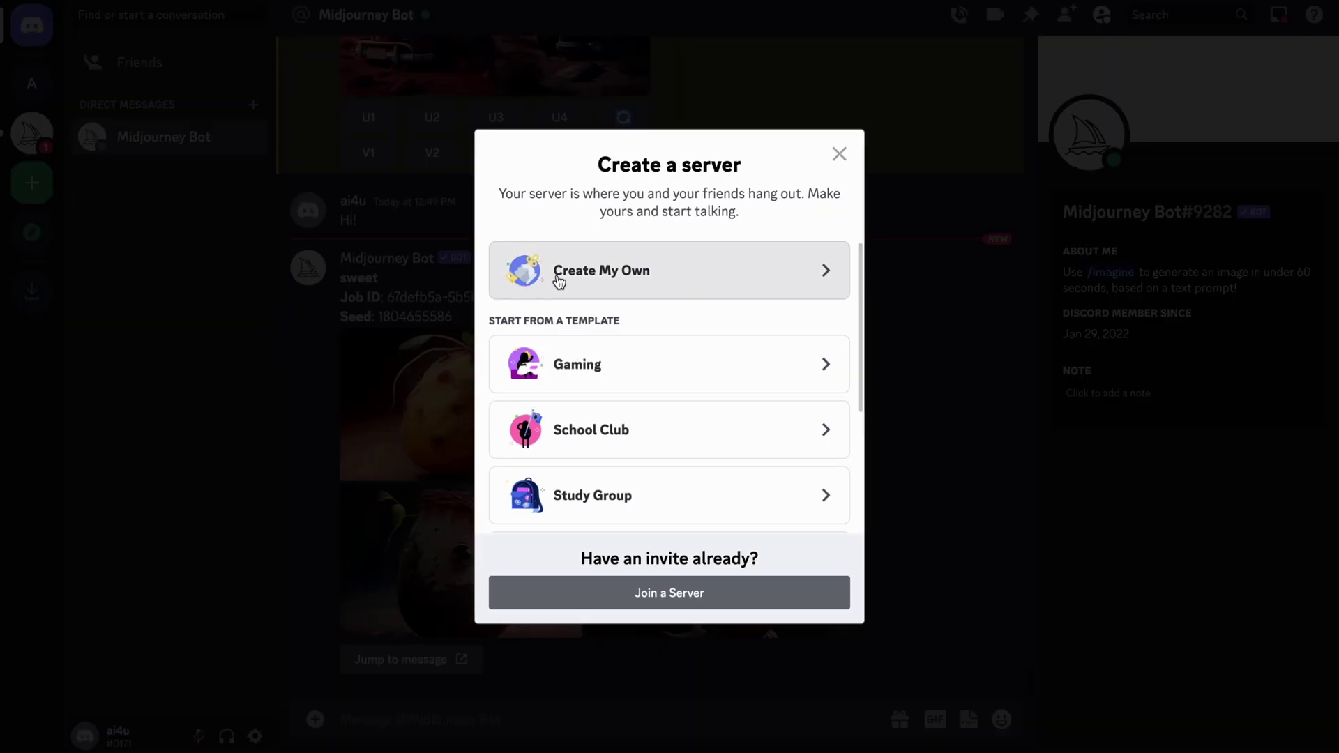
- Create a new server from scratch for me and my friends
click(558, 282)
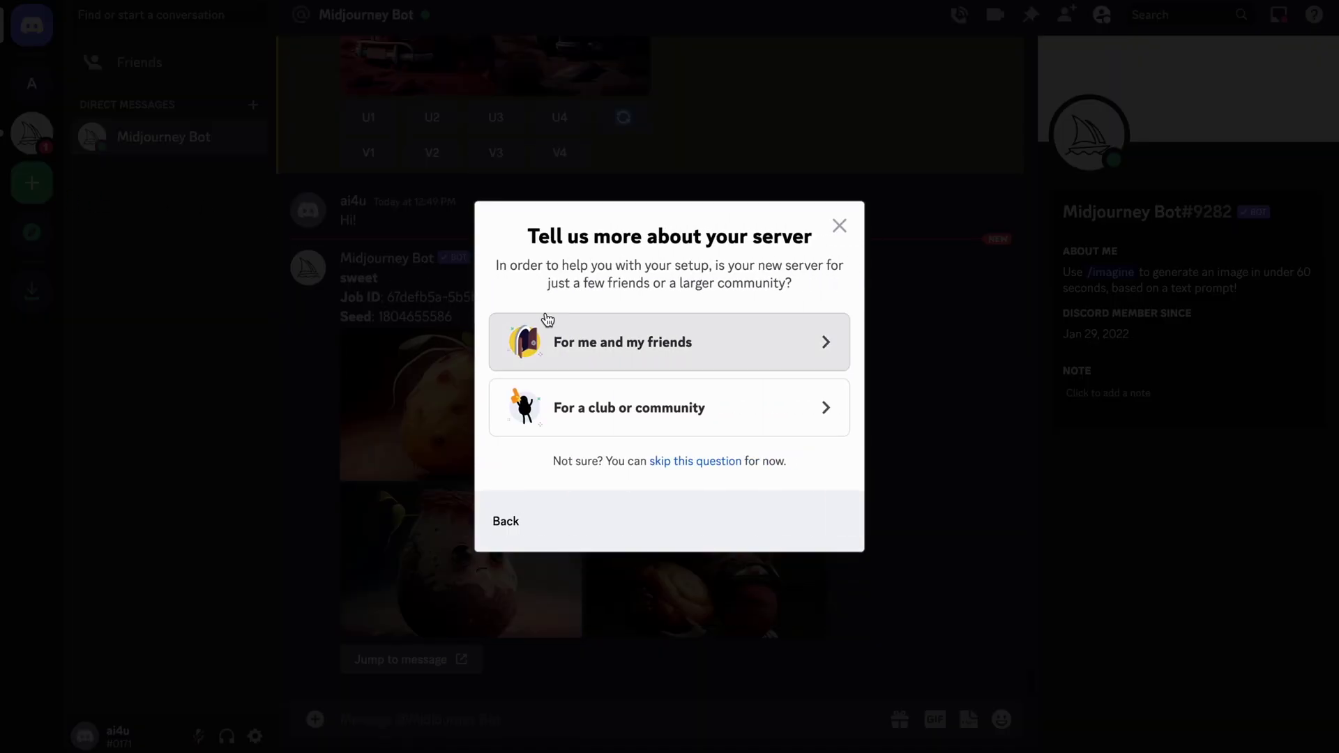
click(556, 331)
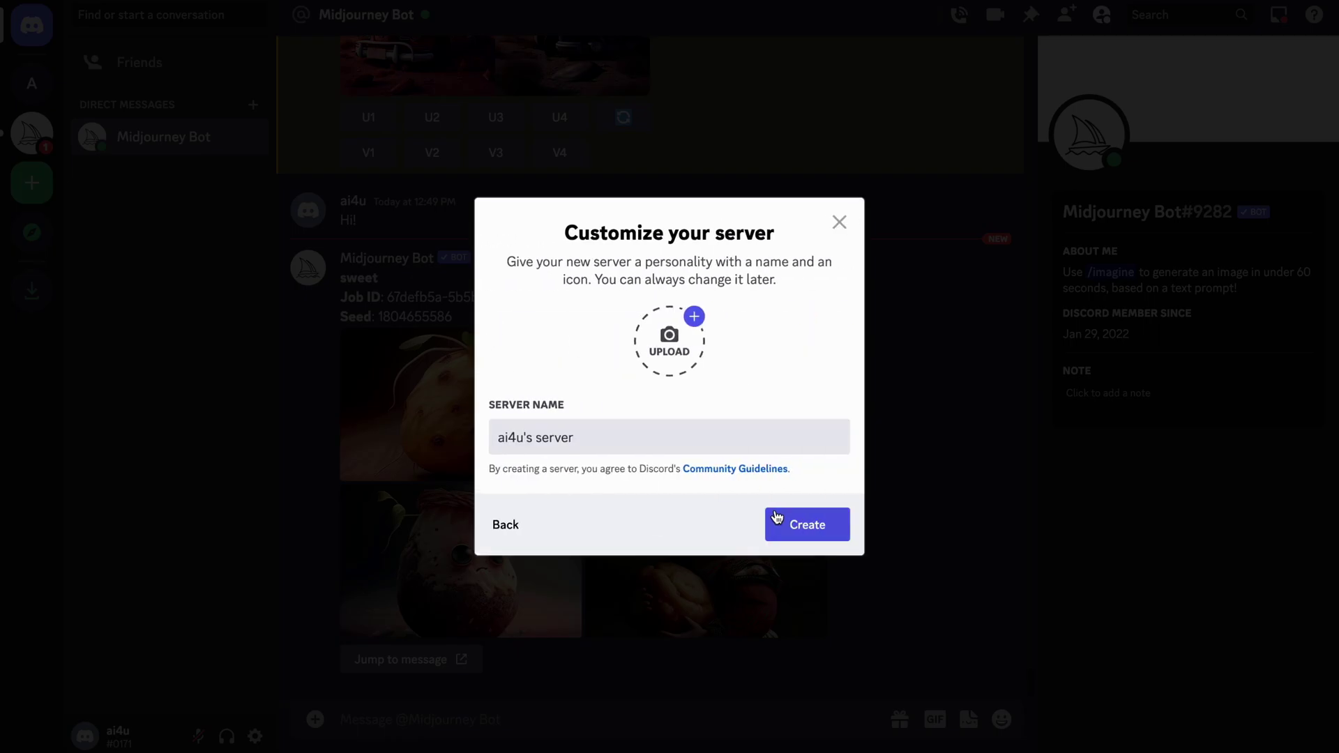
click(796, 524)
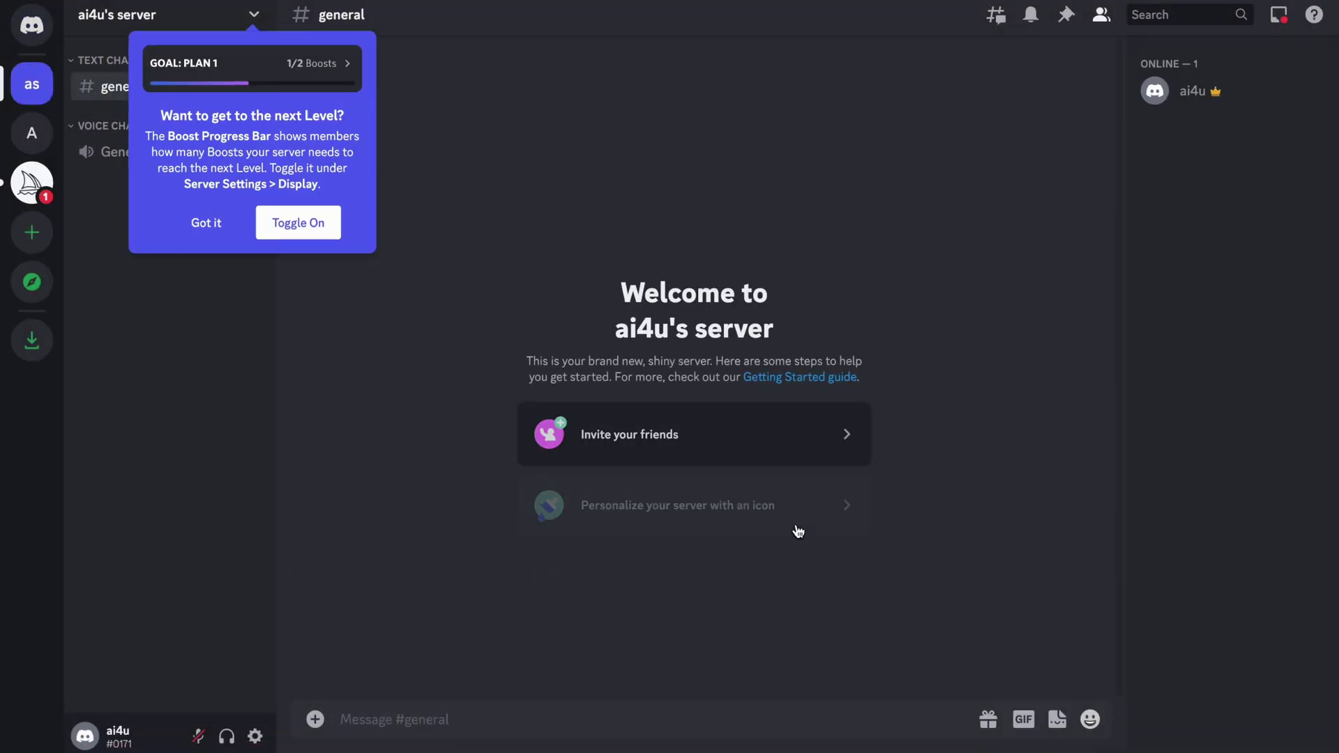
click(206, 223)
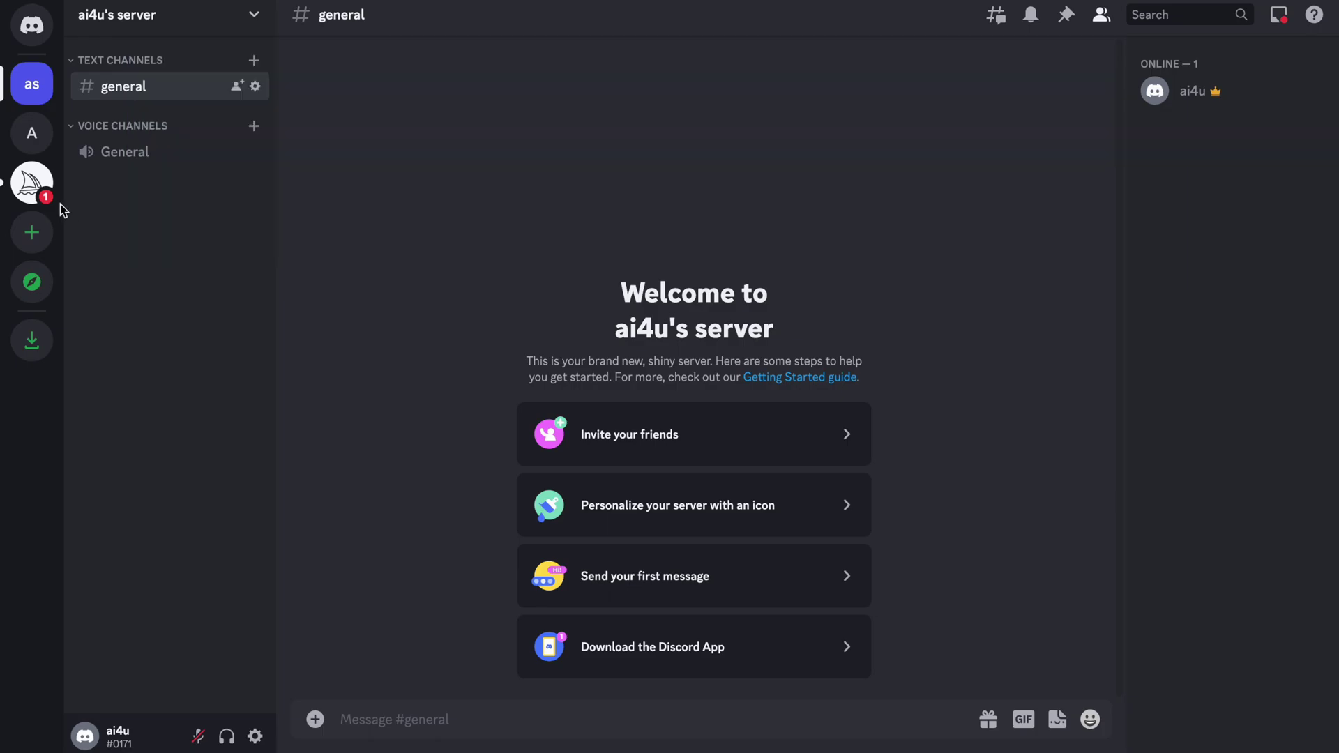
- From the Midjourney server, start adding Midjourney Bot to a server and list servers
click(31, 182)
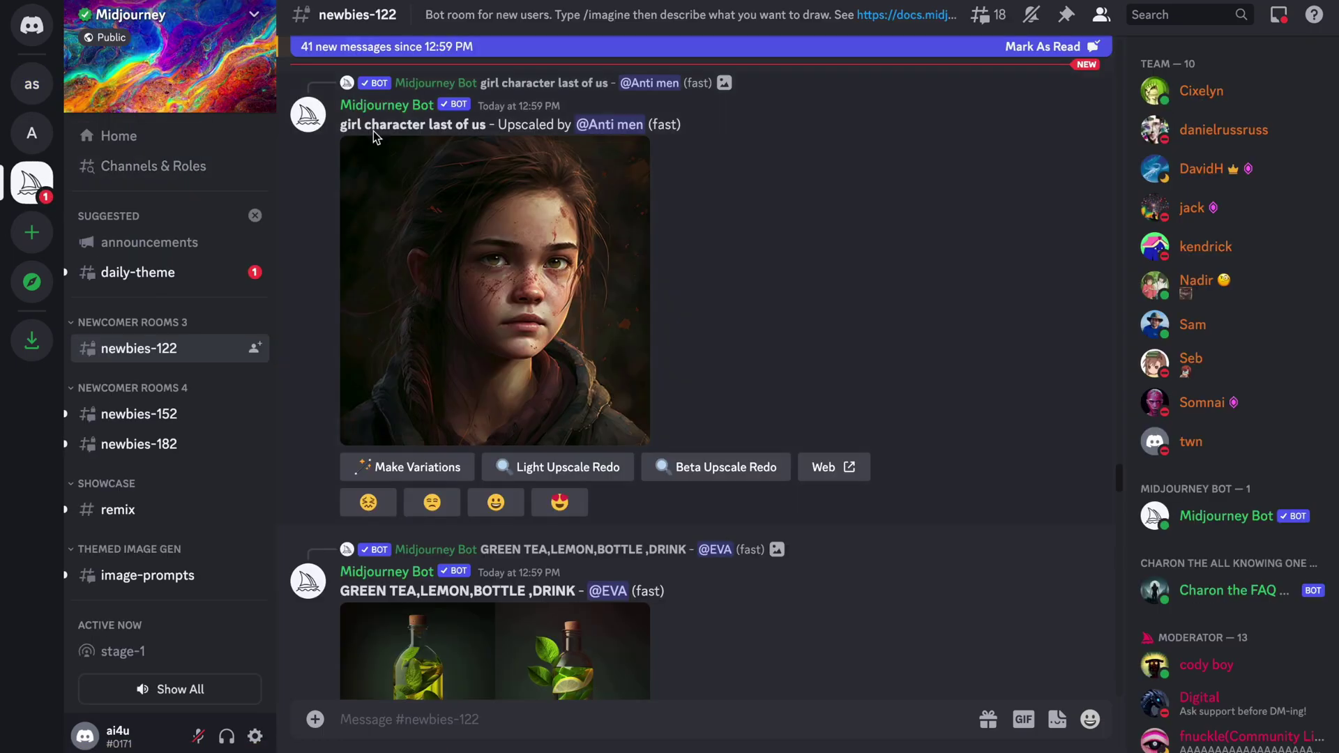
click(1223, 522)
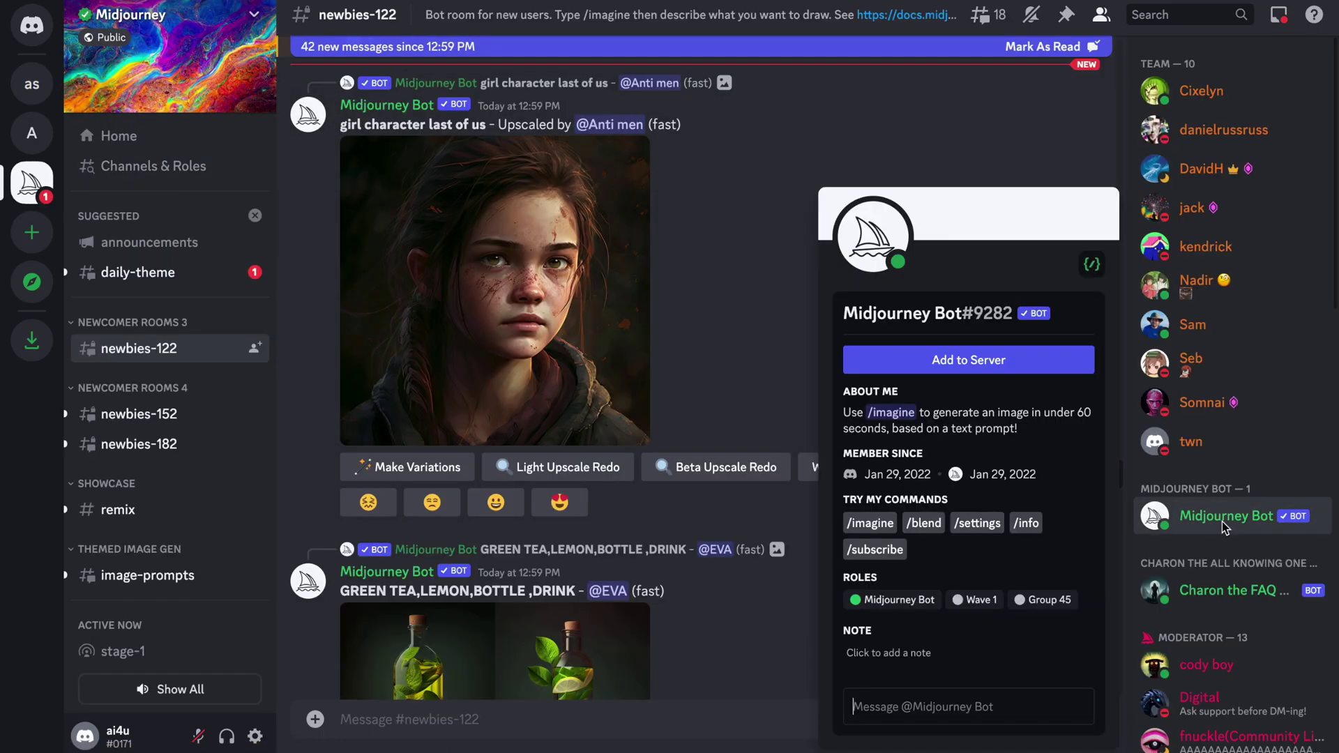
click(943, 358)
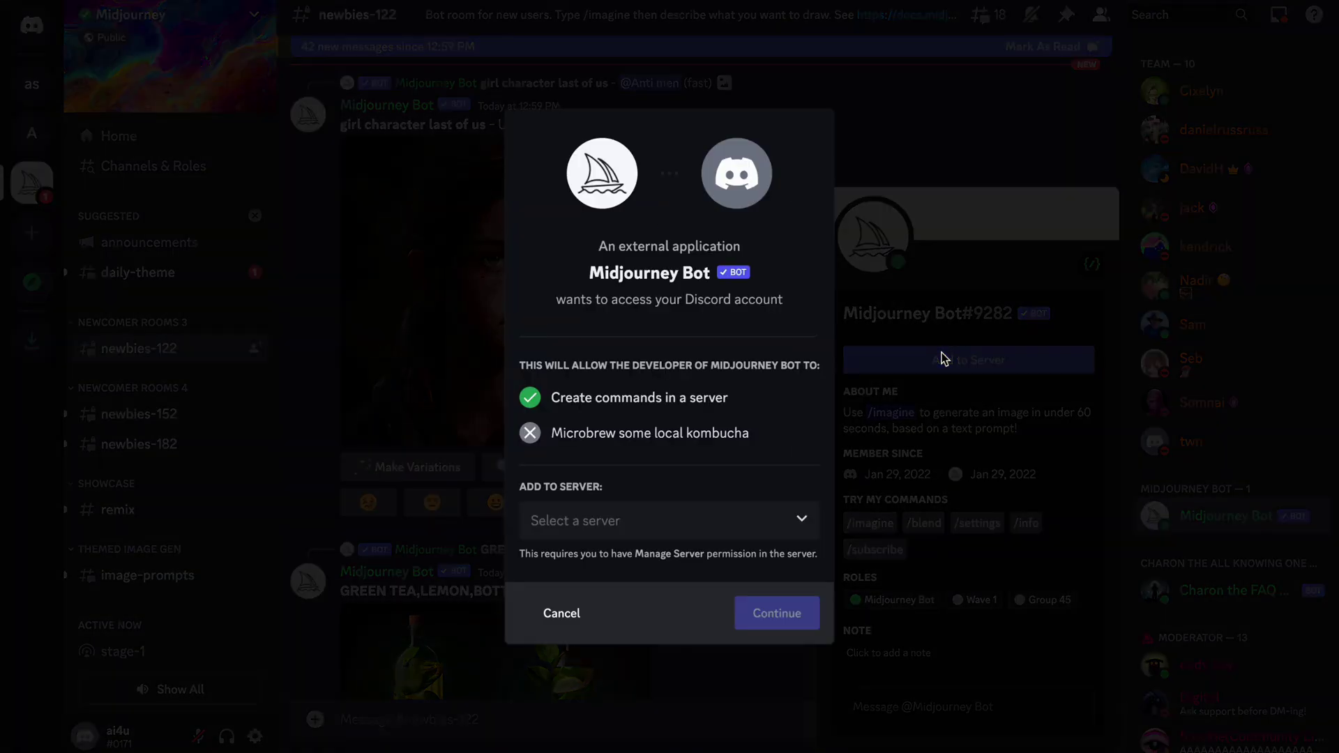
click(801, 519)
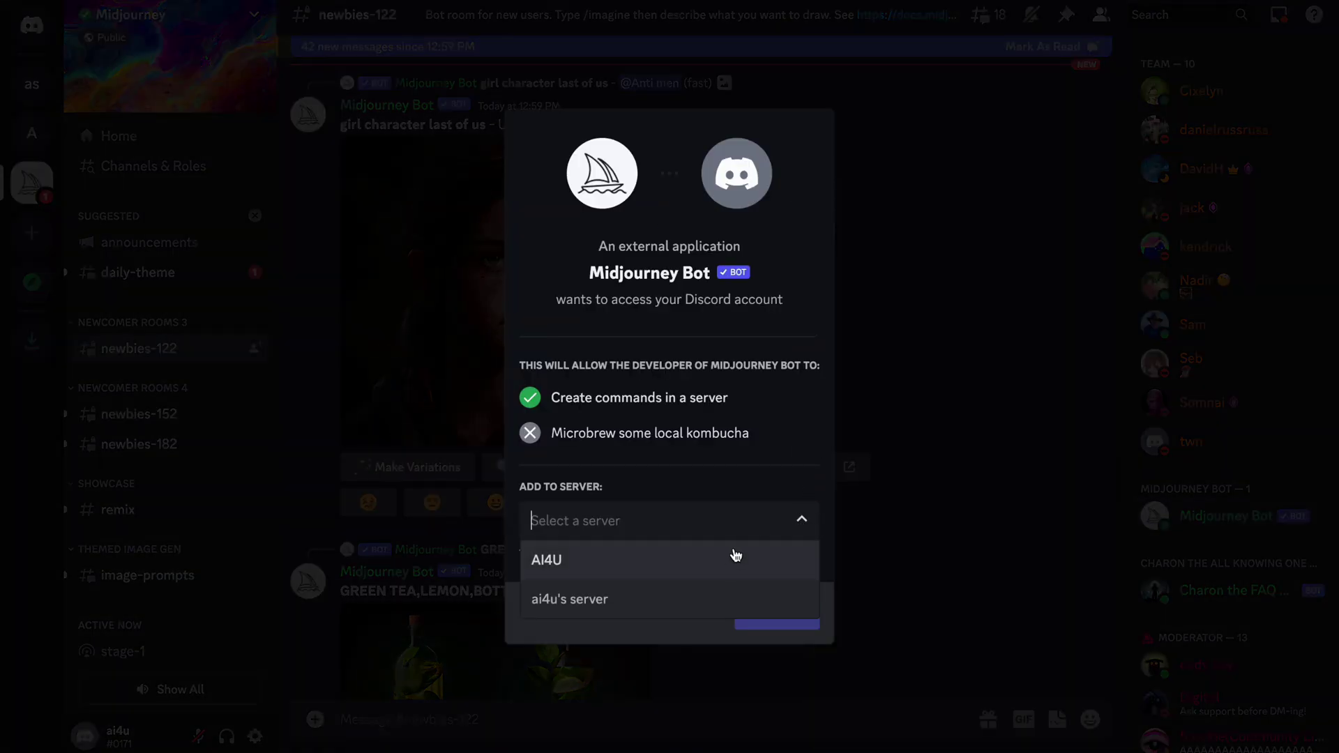
- Add the bot to ai4u's server and submit /imagine 'best hamburger you have ever tasted'
click(722, 601)
click(762, 619)
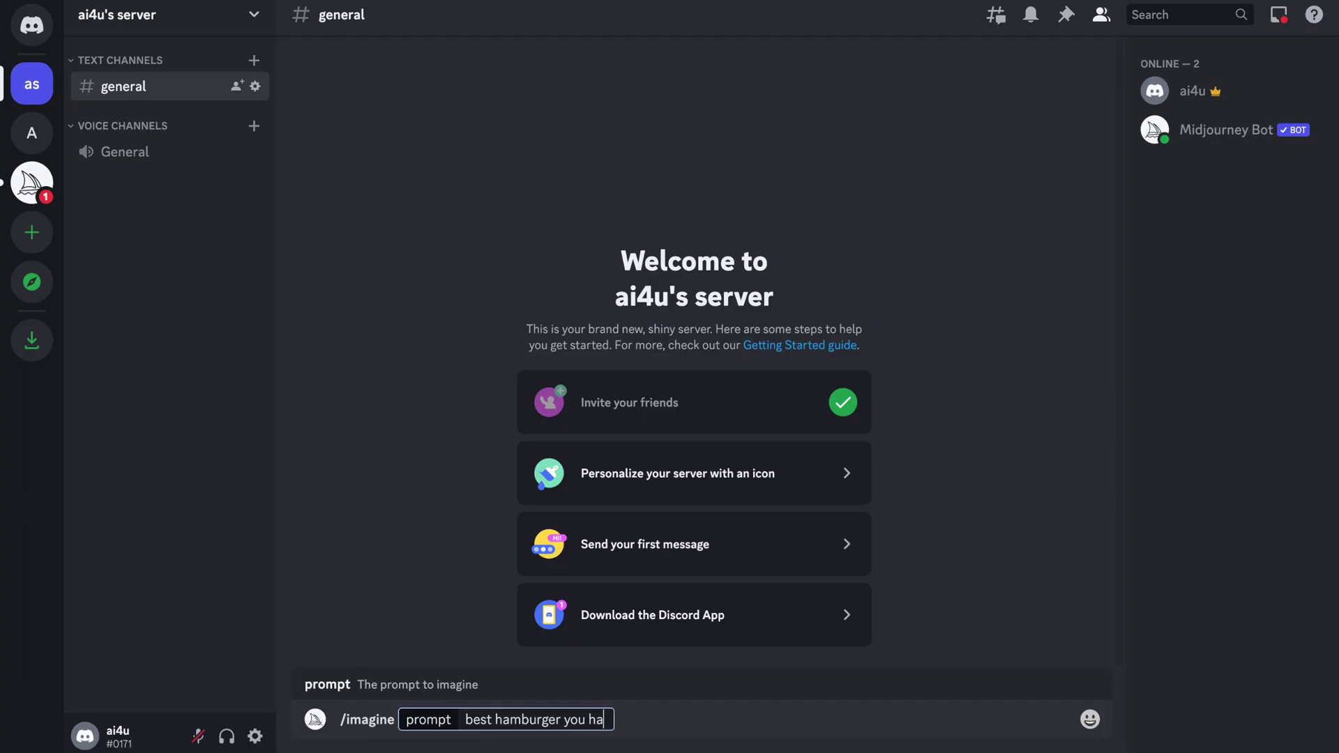
text(ve ever tasted)
key(Return)
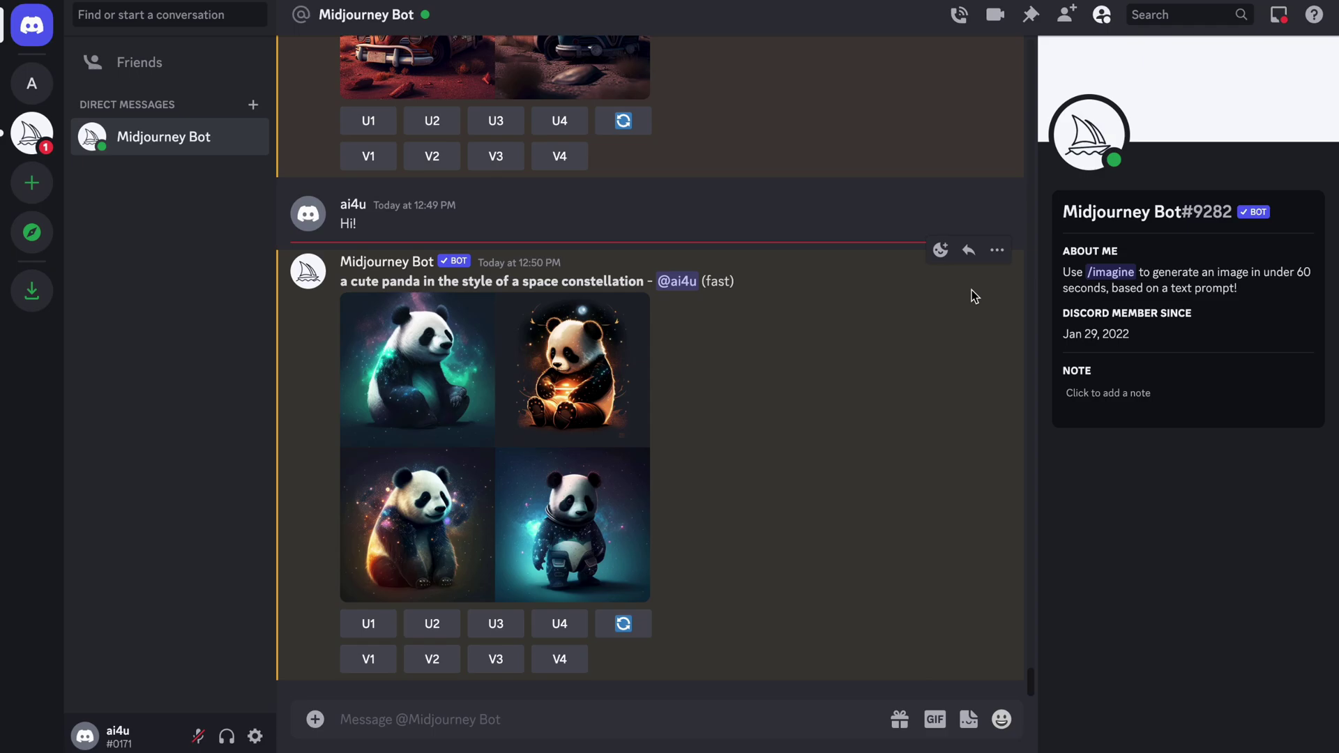
- Delete the panda grid with a red X reaction, envelope-react the potato grid, then open bot DMs
click(945, 252)
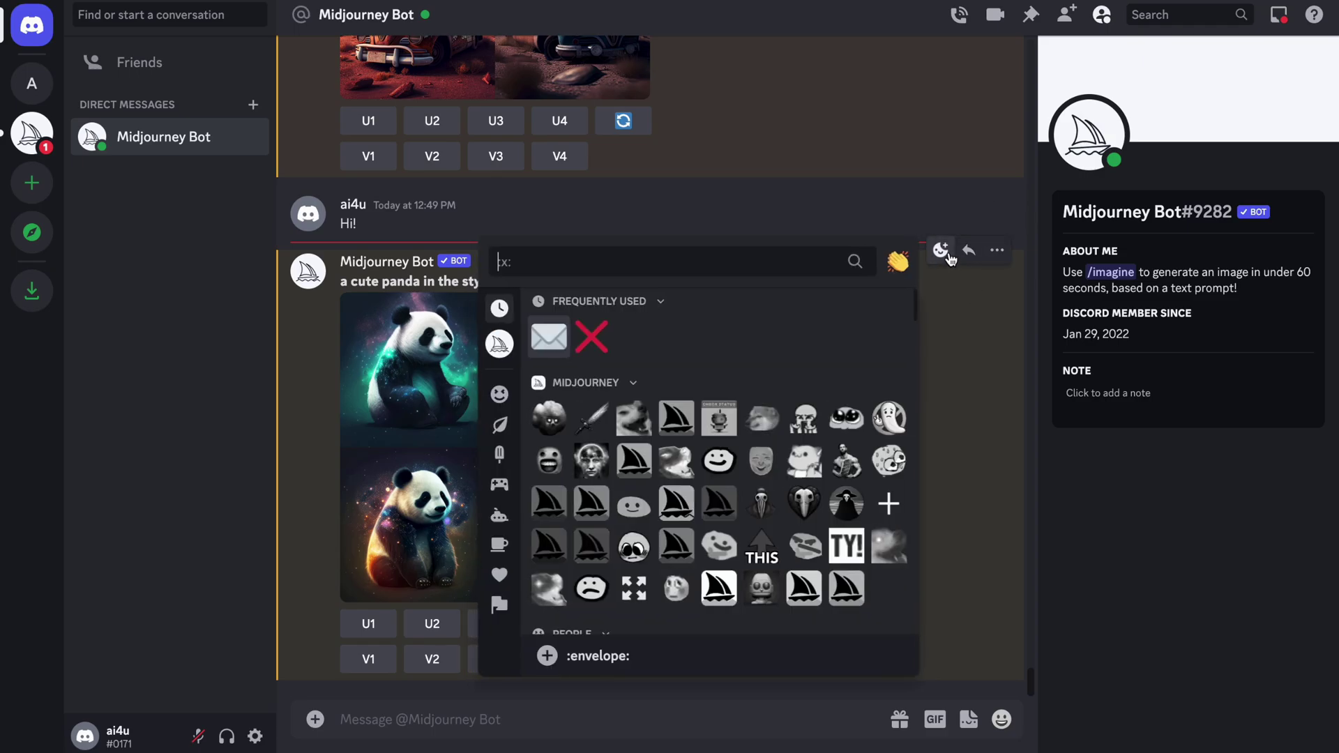
click(593, 337)
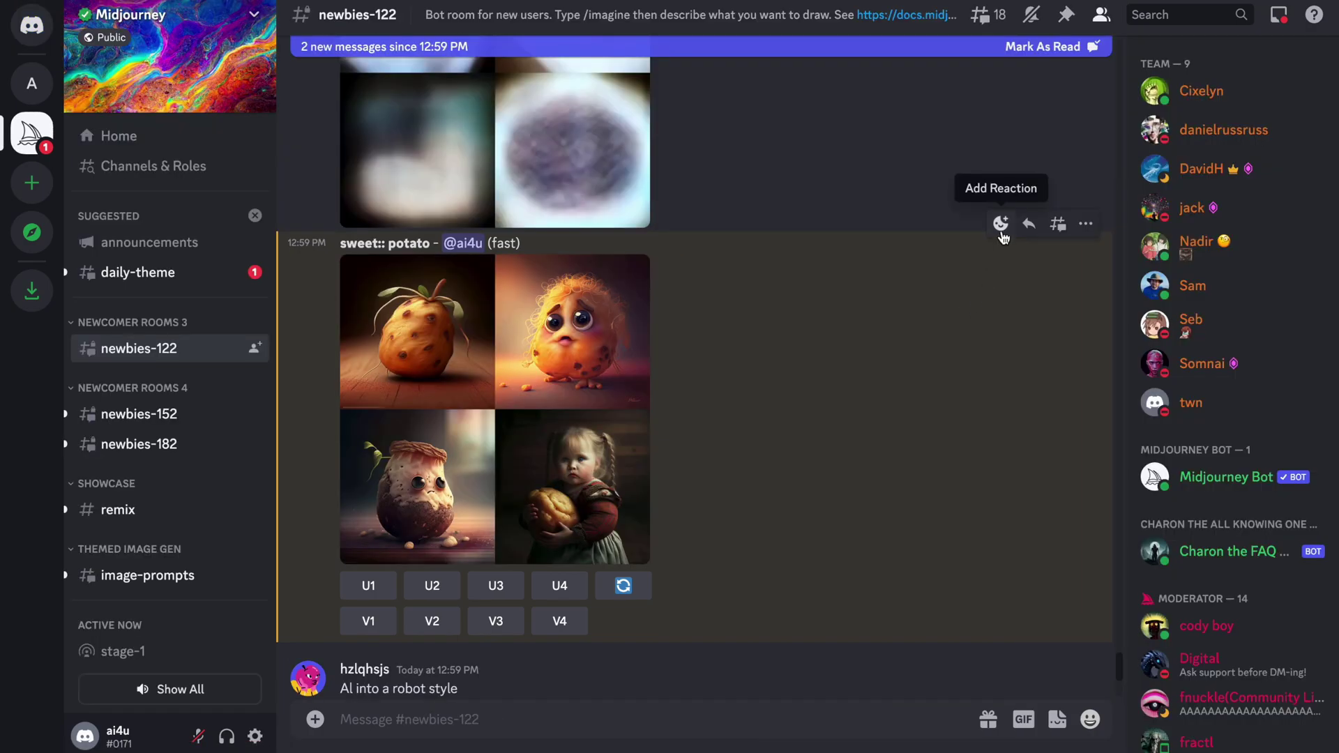
click(1000, 224)
text(envelo)
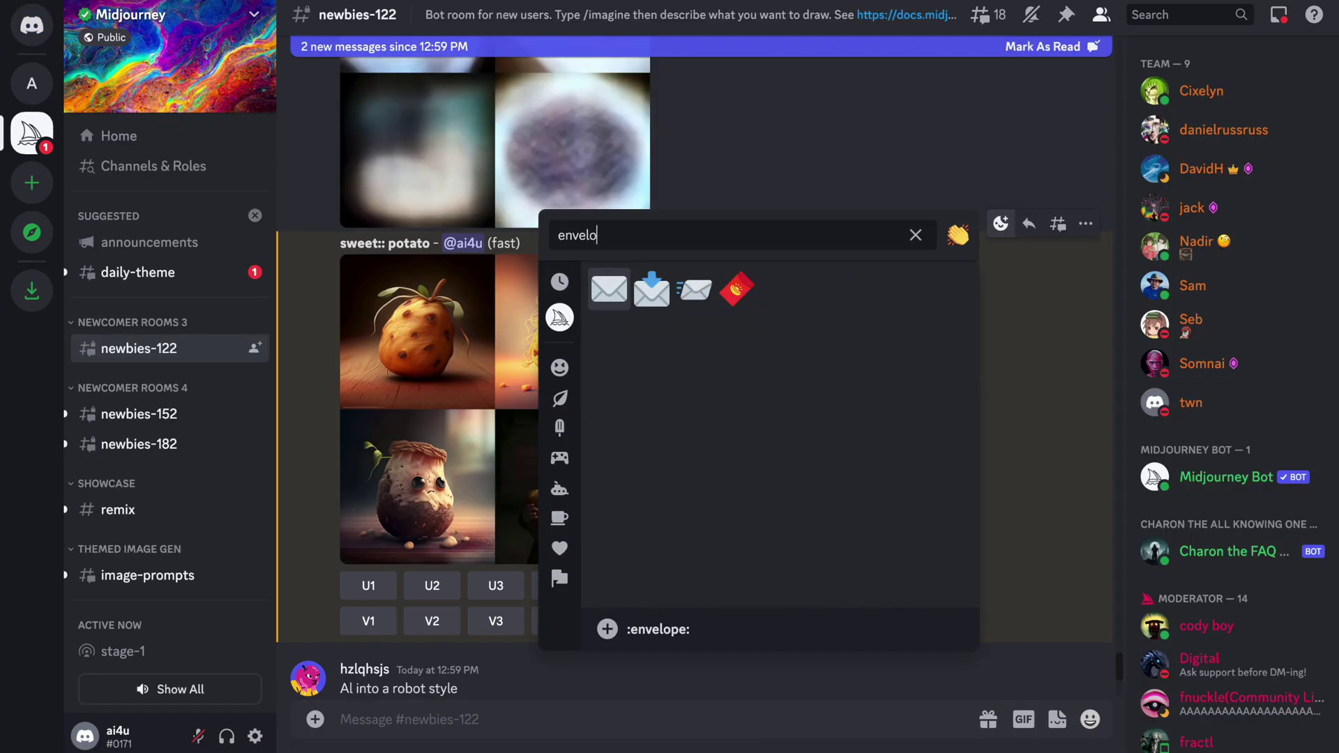
click(612, 300)
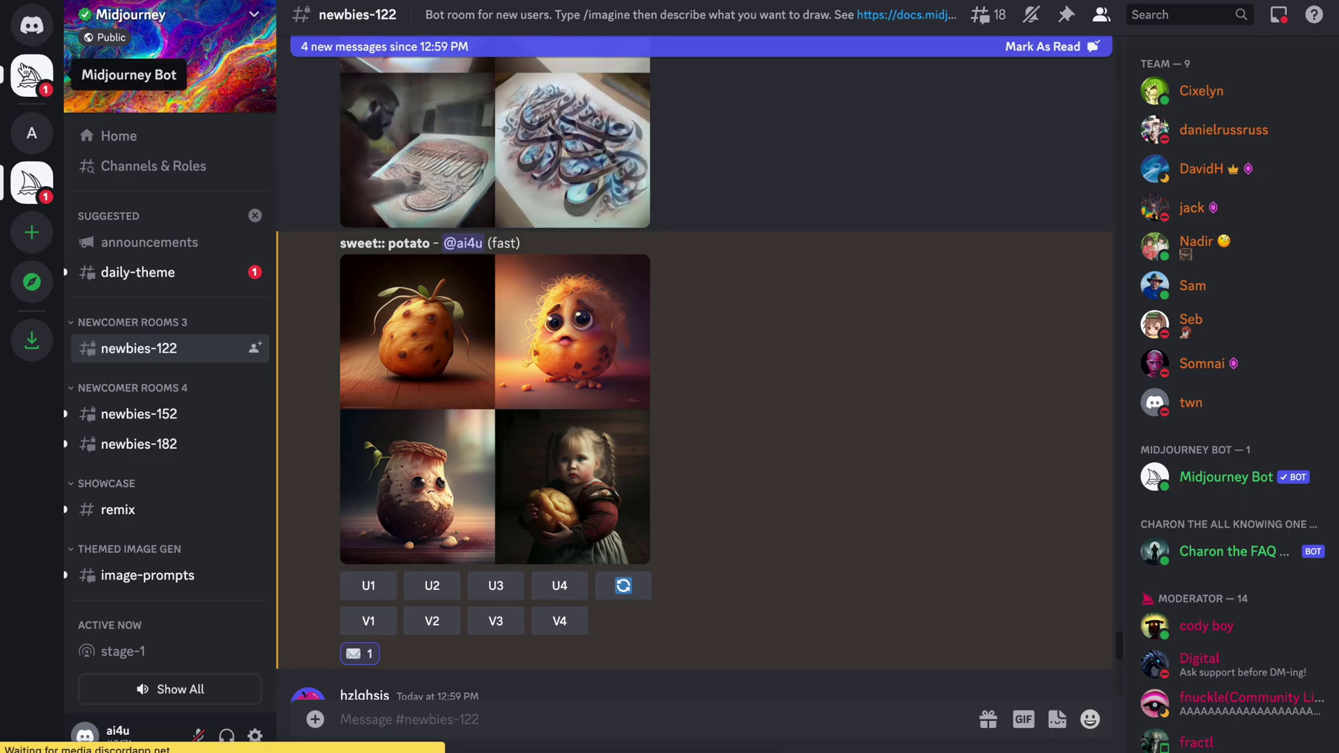
click(29, 73)
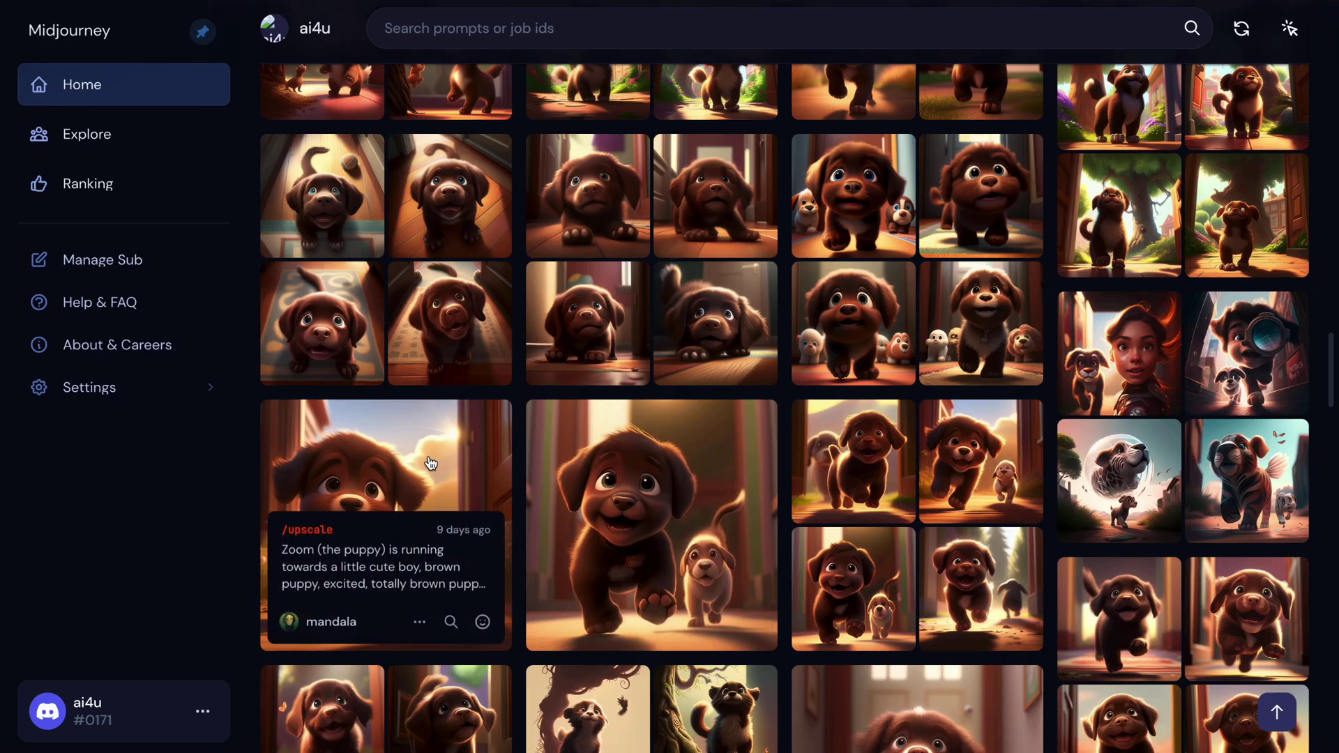
- Open the running-puppy image on the Midjourney site and copy its Job ID
click(426, 465)
click(926, 703)
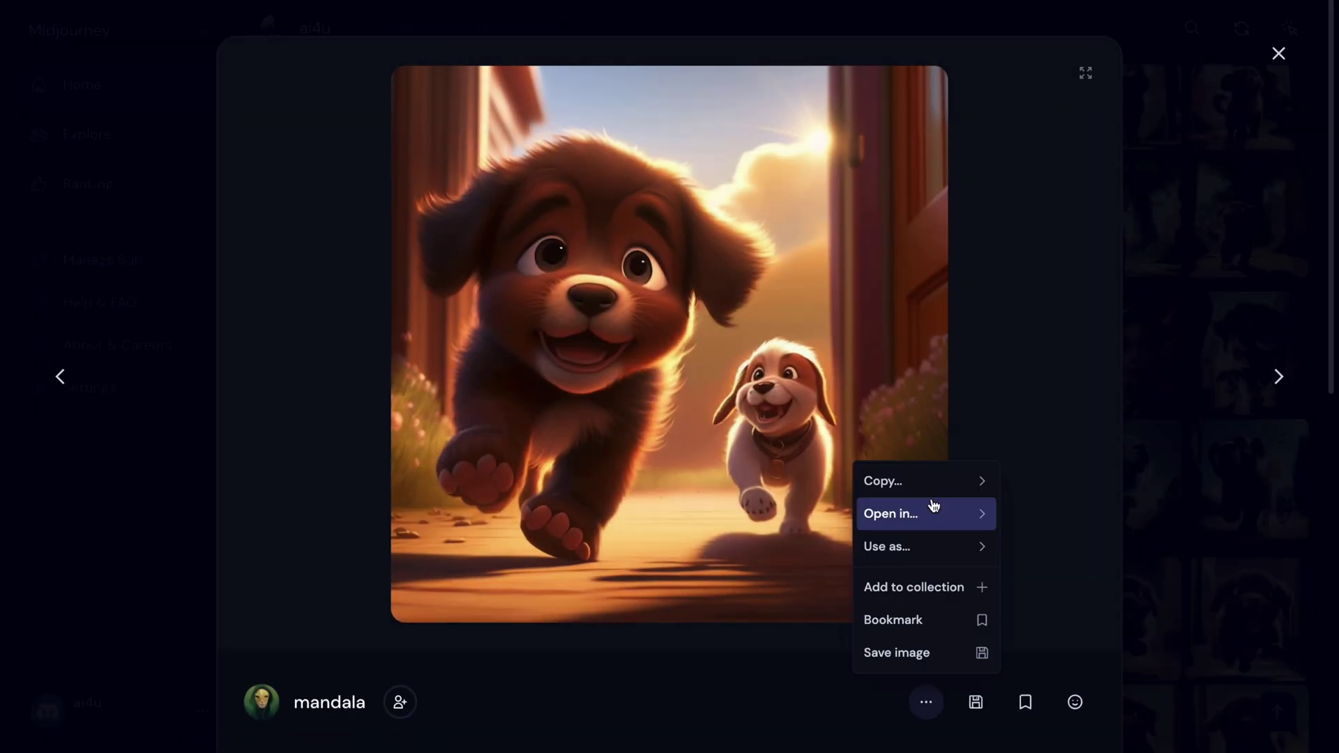
mouse_move(938, 492)
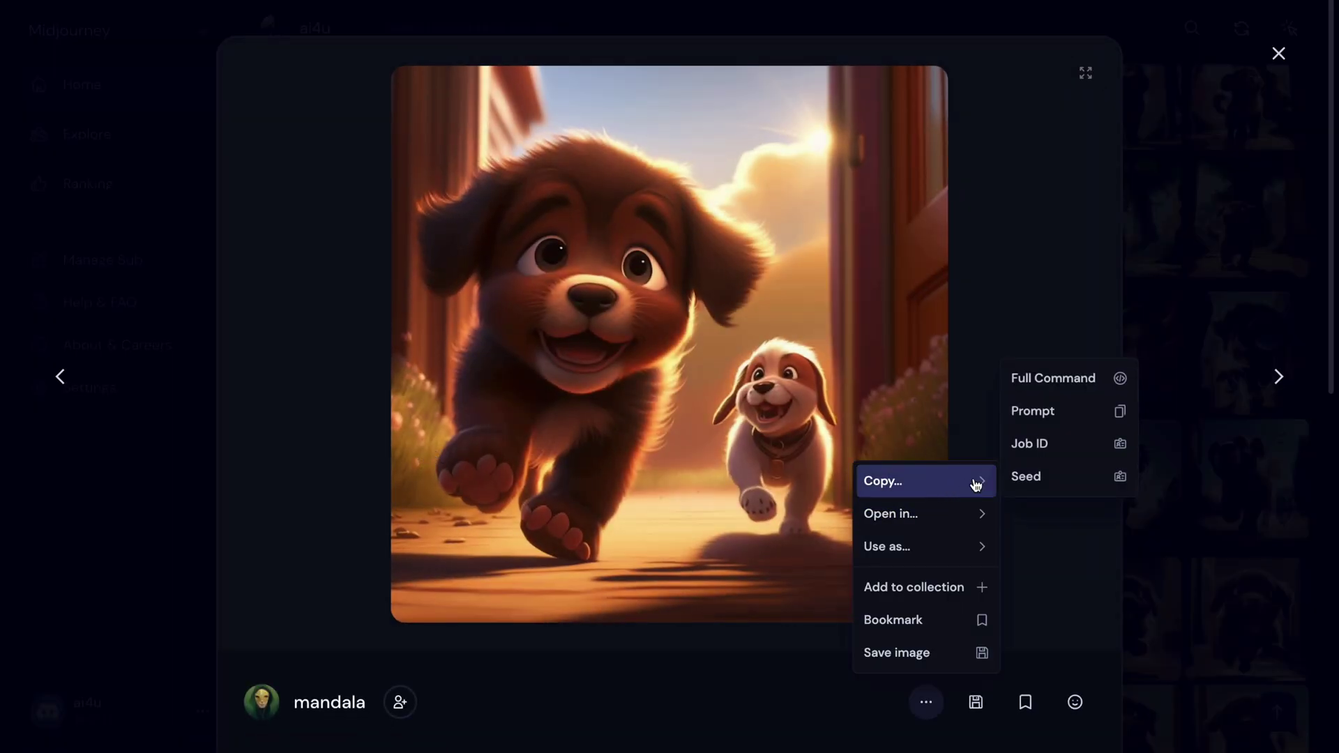
click(1031, 457)
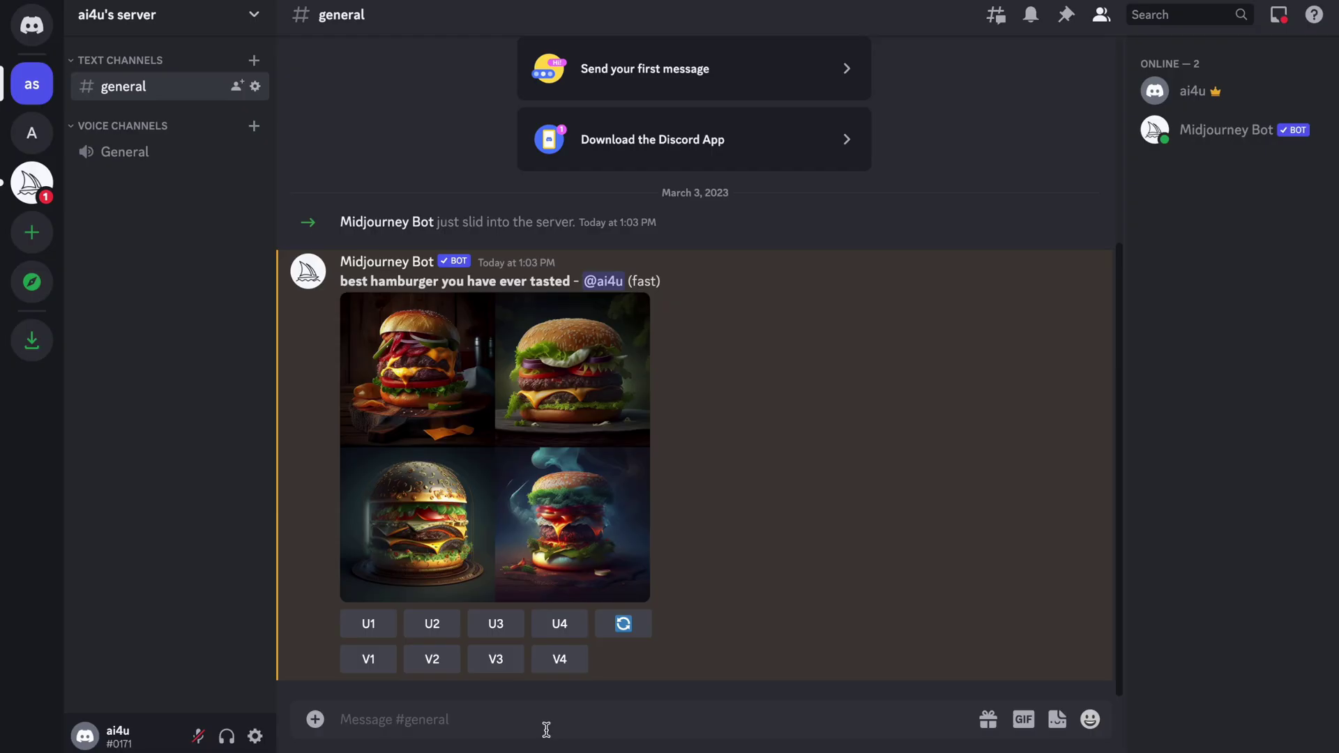
- Run /show job_id with the pasted puppy job ID in ai4u's #general
text(/show)
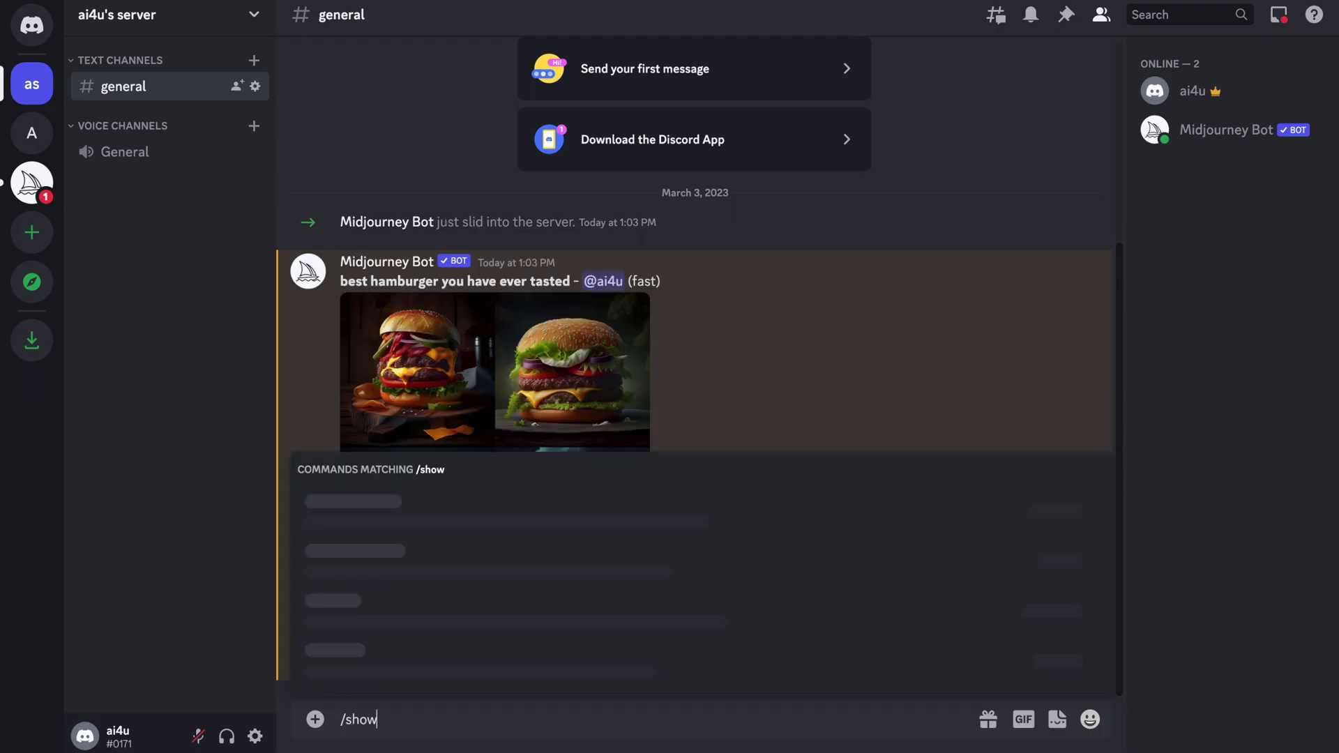
click(550, 674)
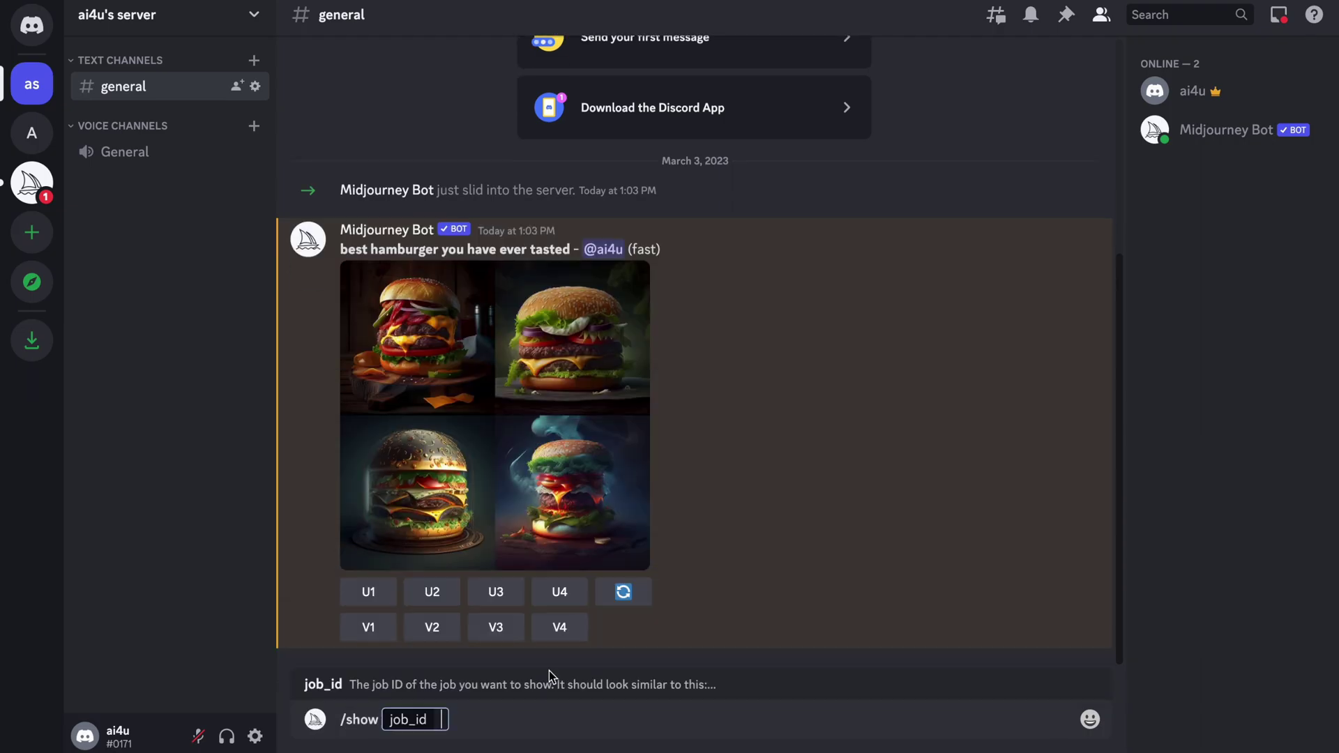
text(c542c593-e18e-4c40-b452-53ef3949fb8e)
key(Return)
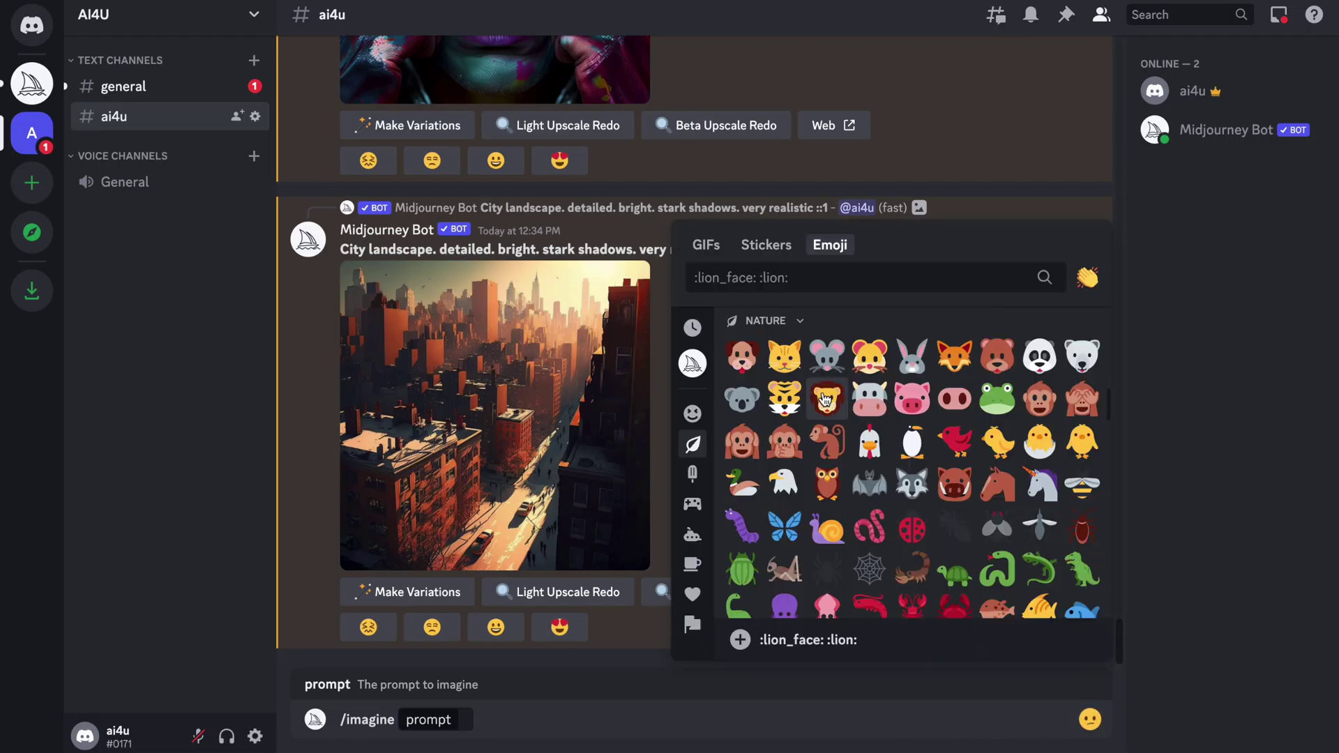
- Submit an /imagine prompt of a hamster plus pasted emojis, then enlarge the cowboy-animal grid
click(873, 358)
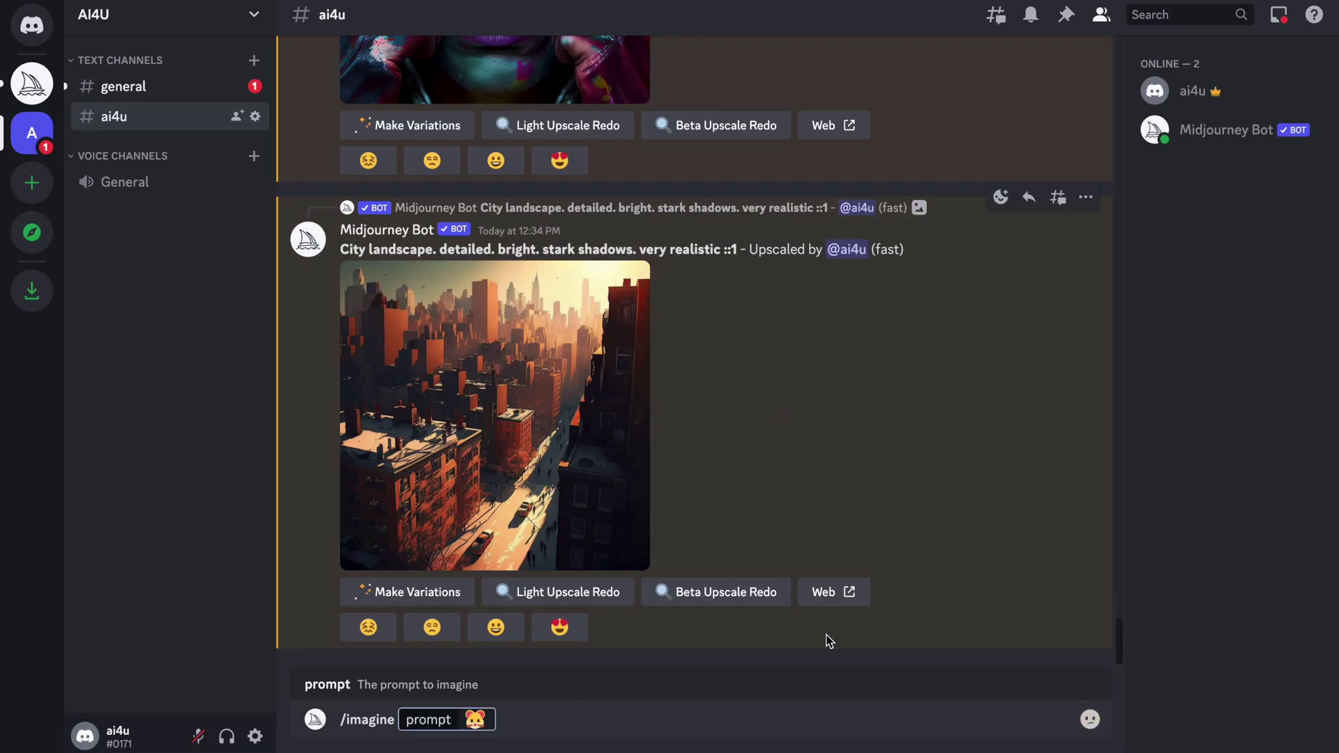
text(🤠🎷😎)
key(Return)
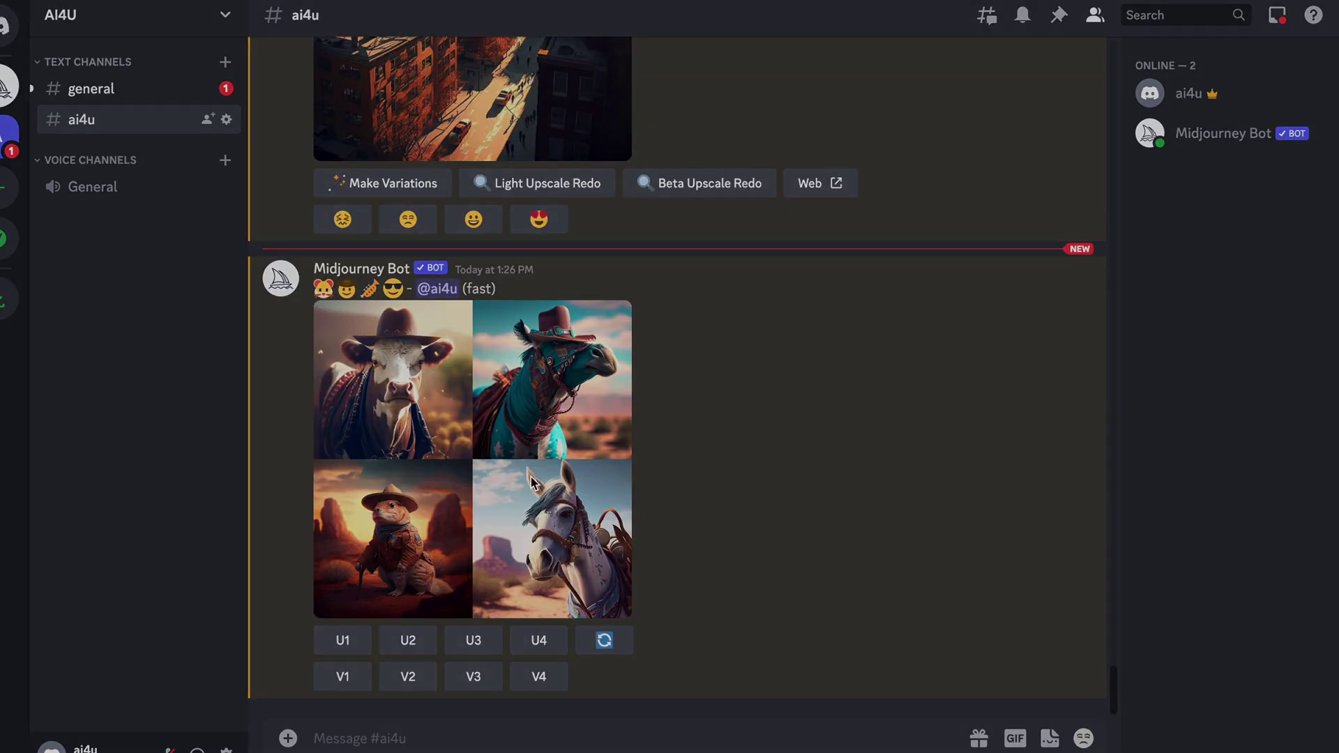
click(530, 477)
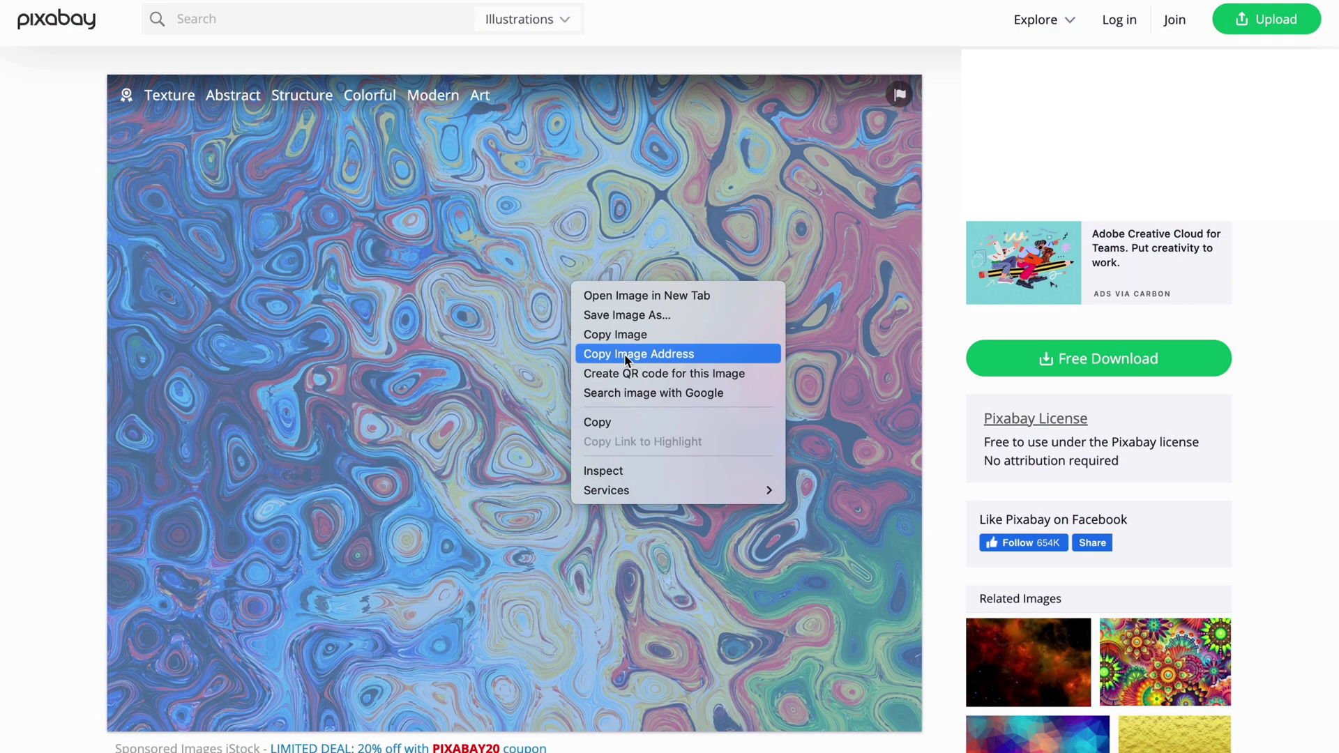
- Copy the Pixabay texture image's web address for use as an image prompt
click(624, 354)
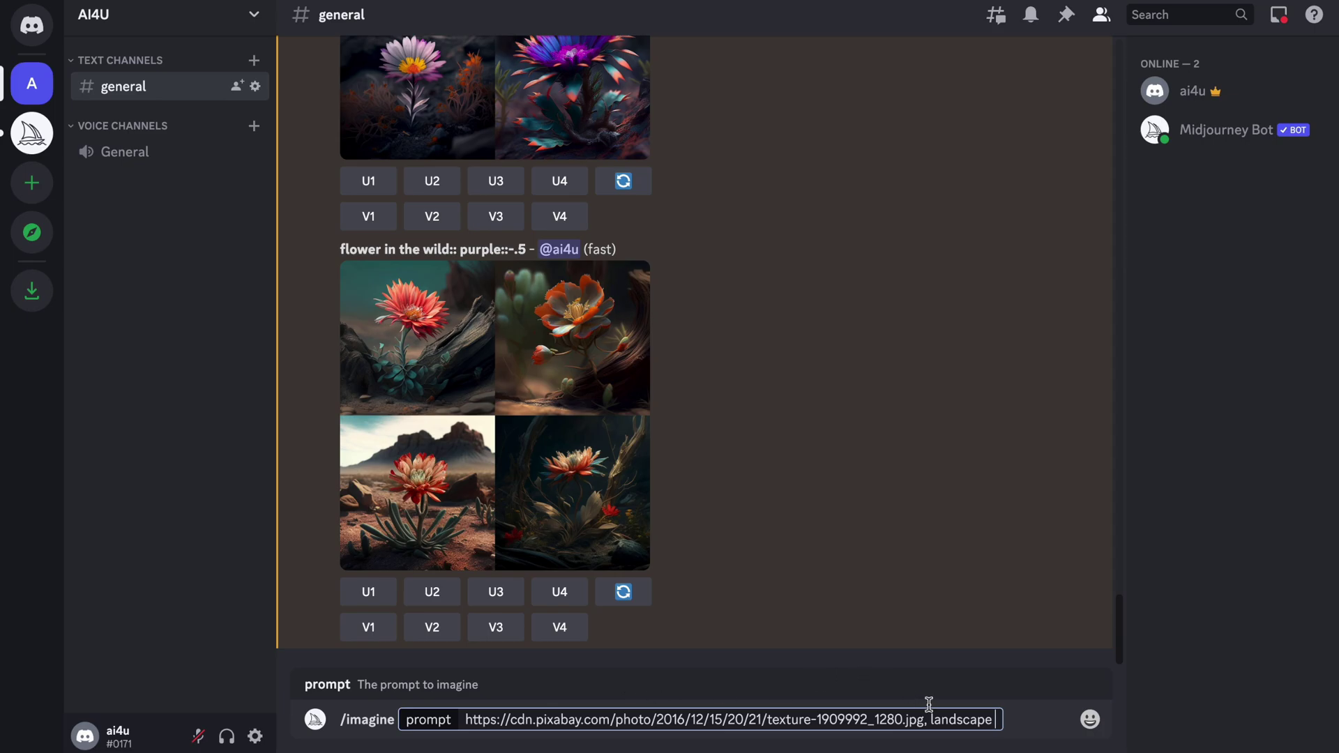
- Submit the texture URL prompt as 'beautiful landscape' and preview the resulting grid enlarged
click(929, 719)
text(beautiful)
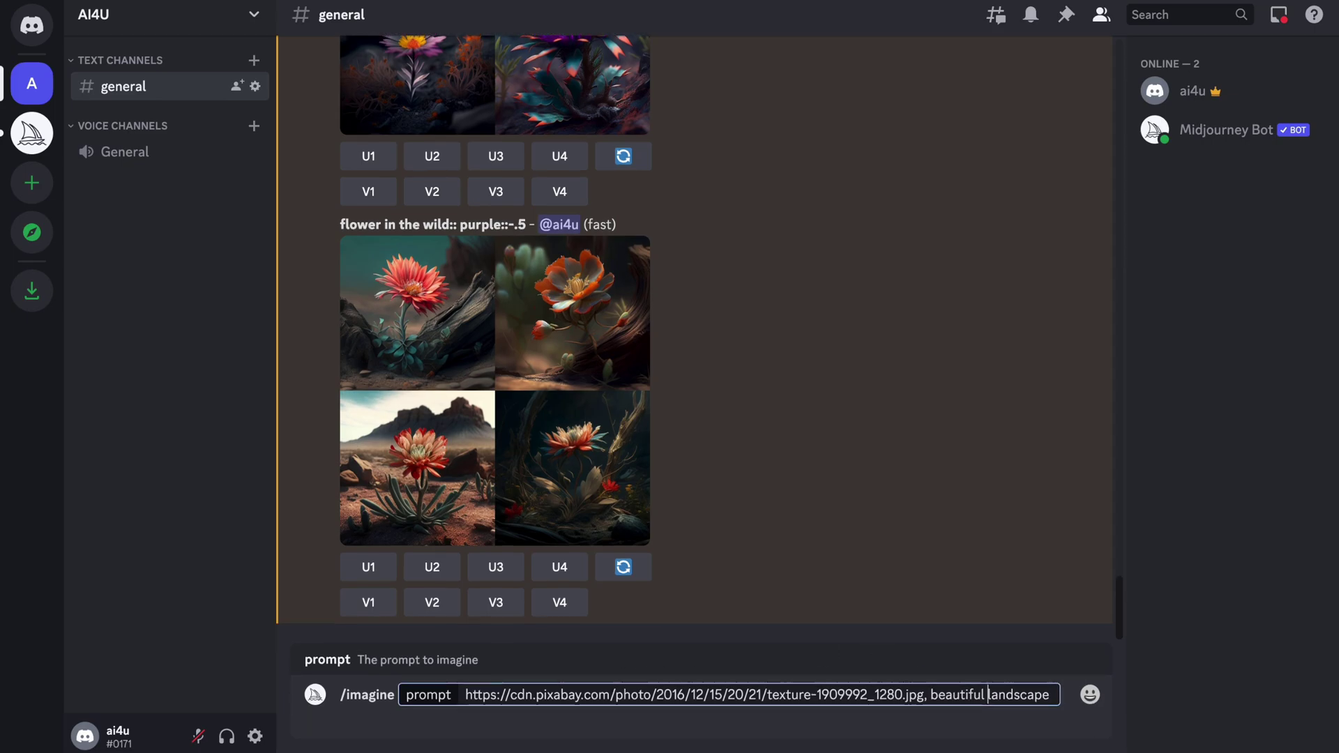
key(Return)
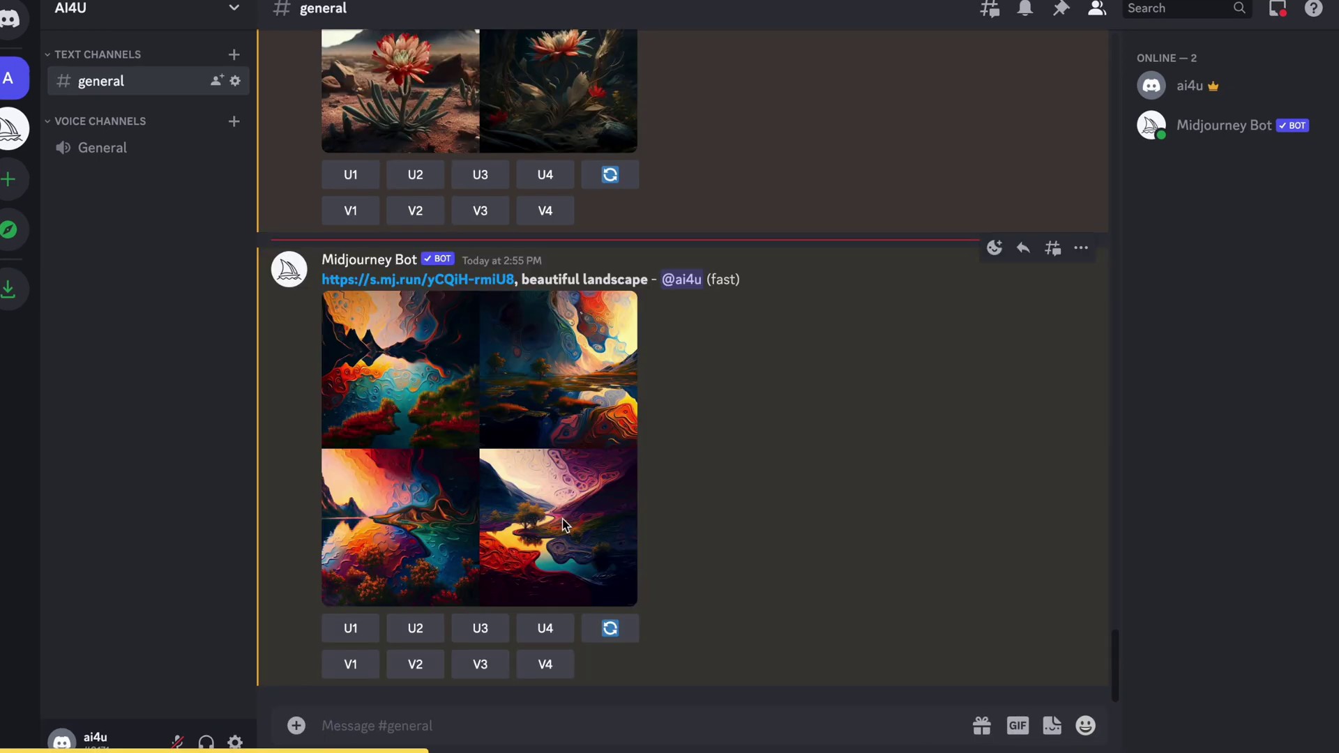
click(578, 522)
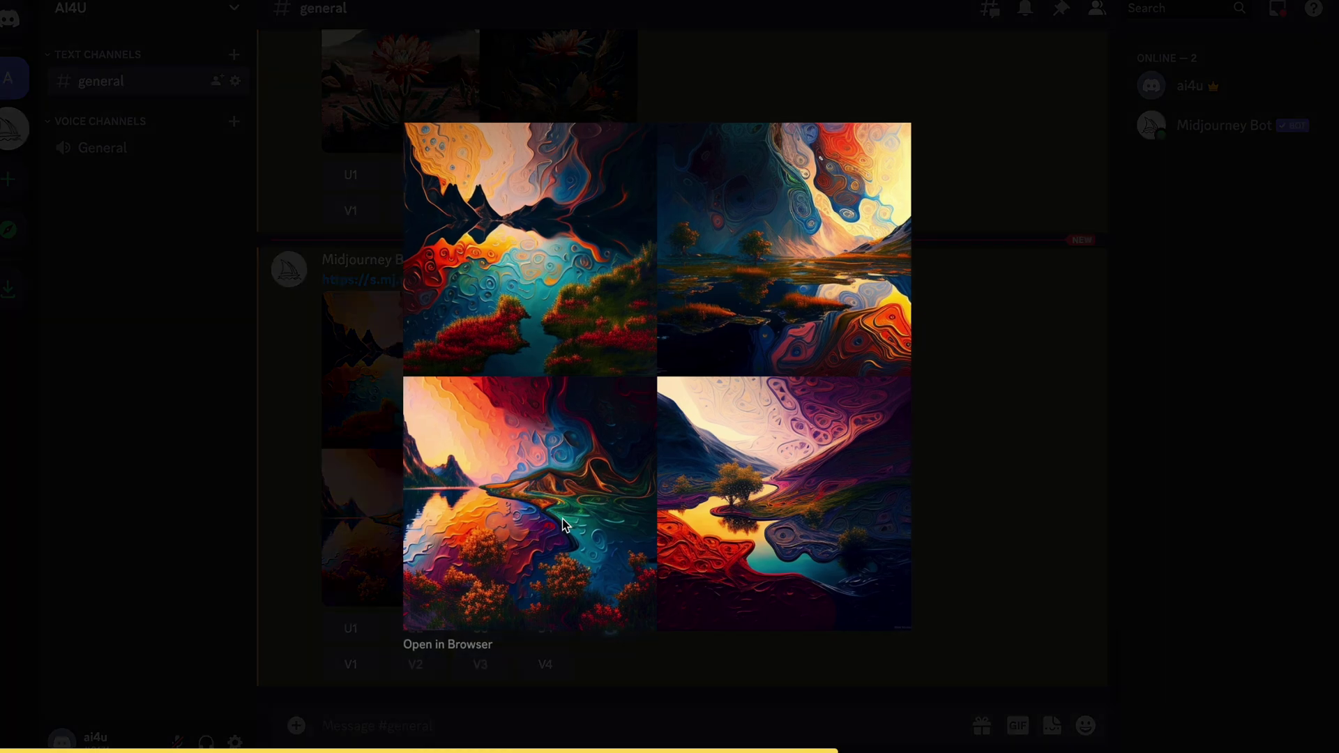
click(739, 653)
- Upload the photo girl-2696947__480.jpg to the channel
click(297, 725)
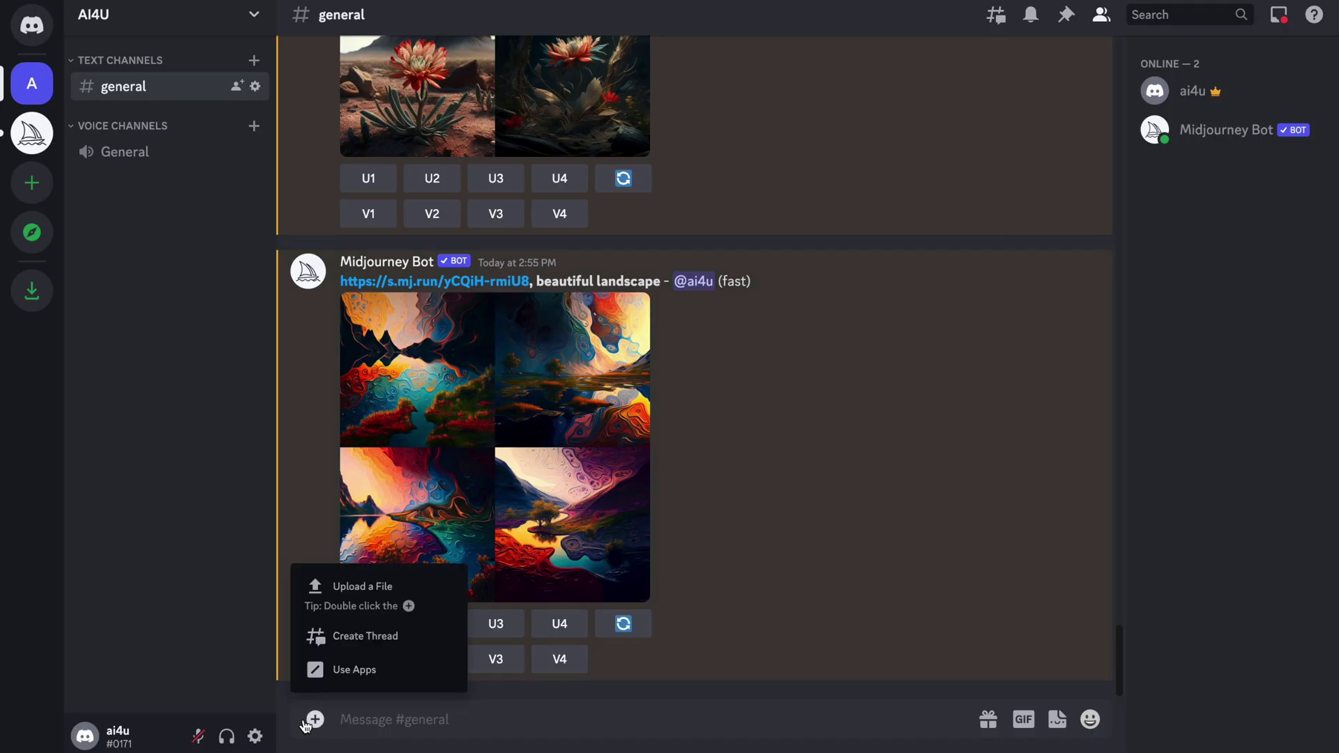
click(342, 602)
click(589, 223)
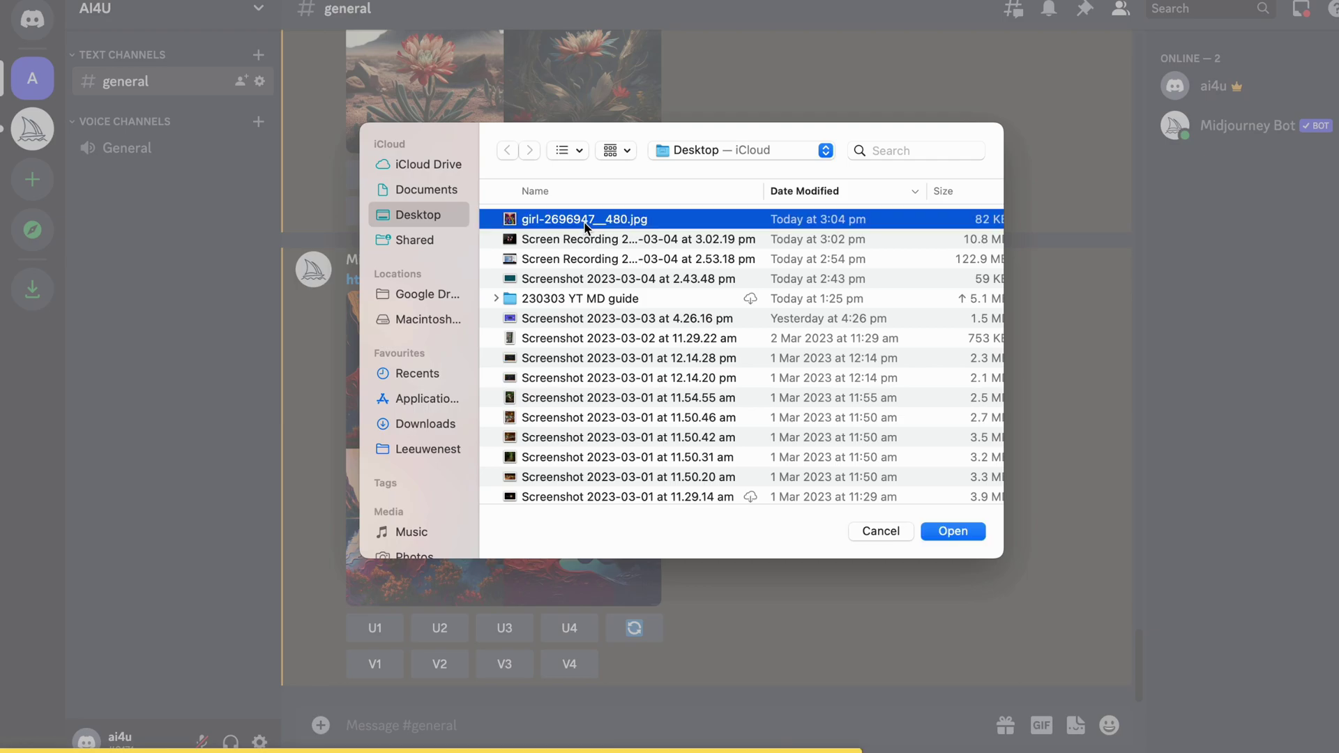
click(936, 529)
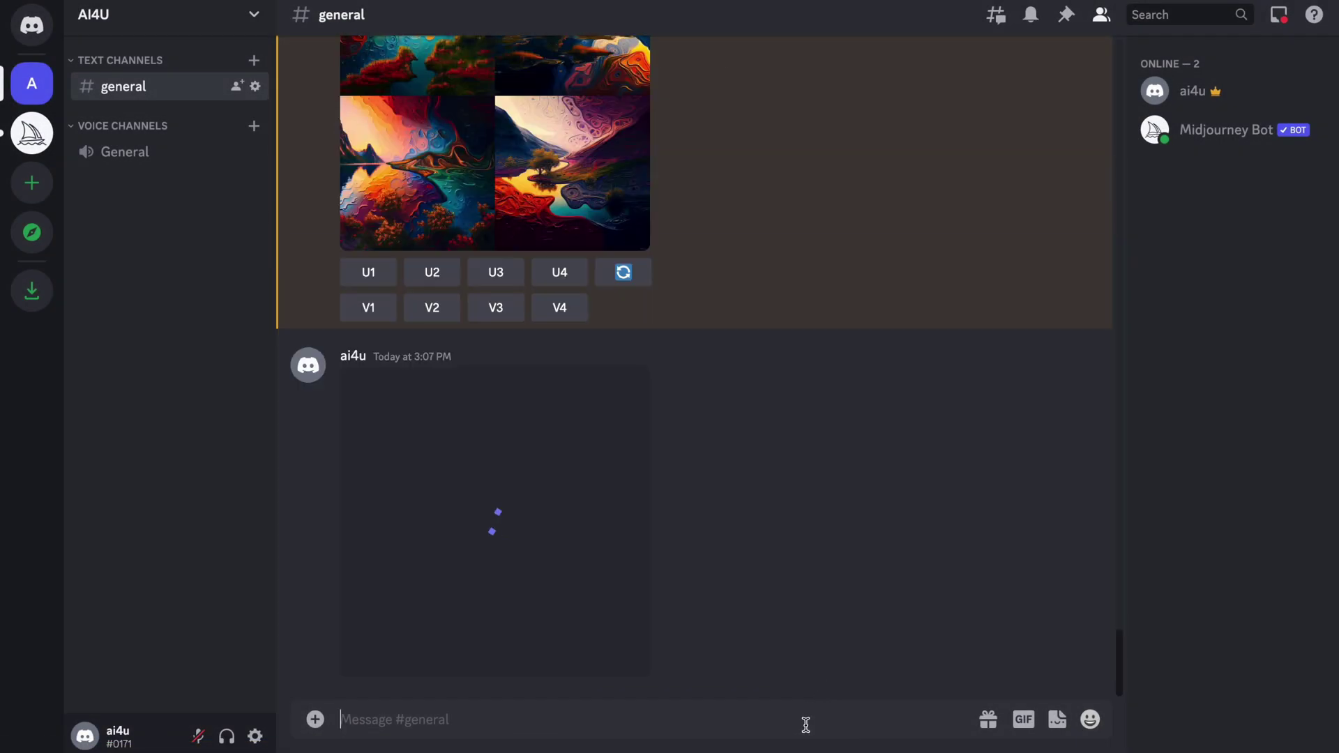
- Run /imagine with the uploaded photo's link plus 'beautiful boy' and enlarge the grid
text(/imagine)
key(Return)
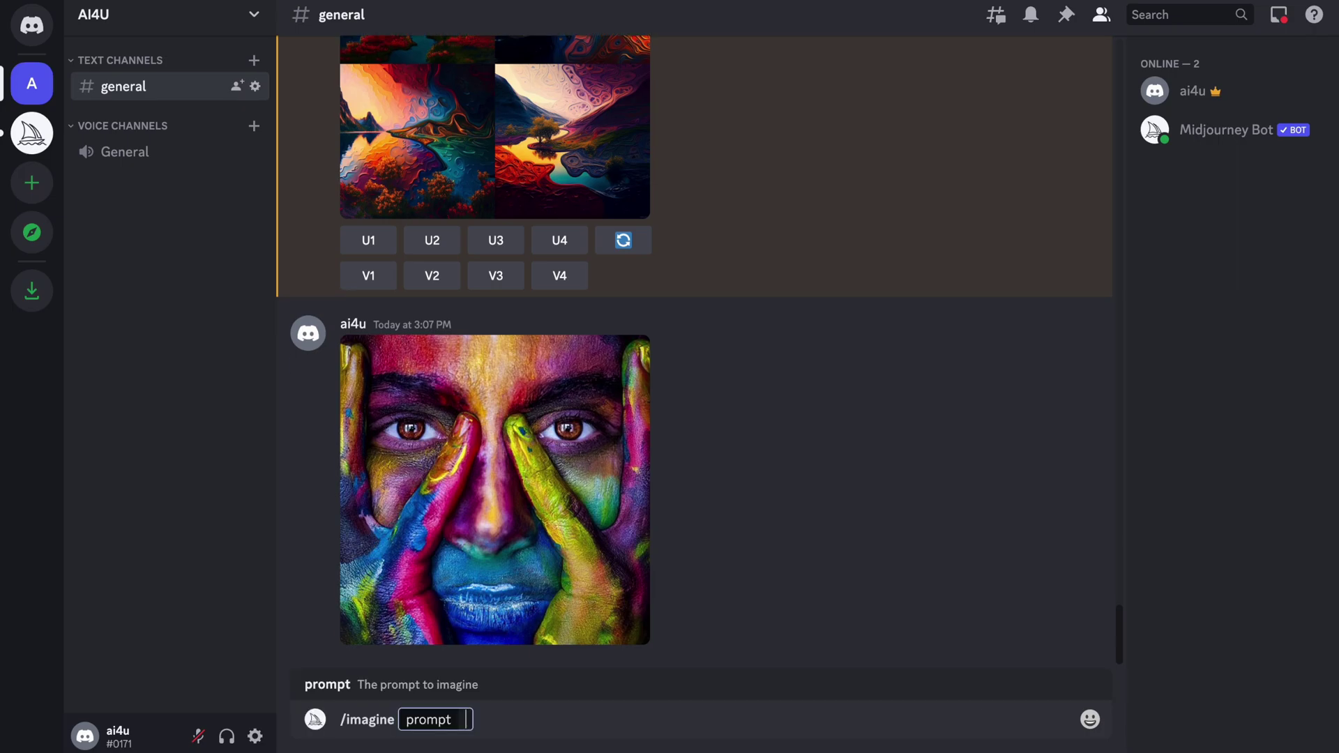
drag(517, 553, 418, 729)
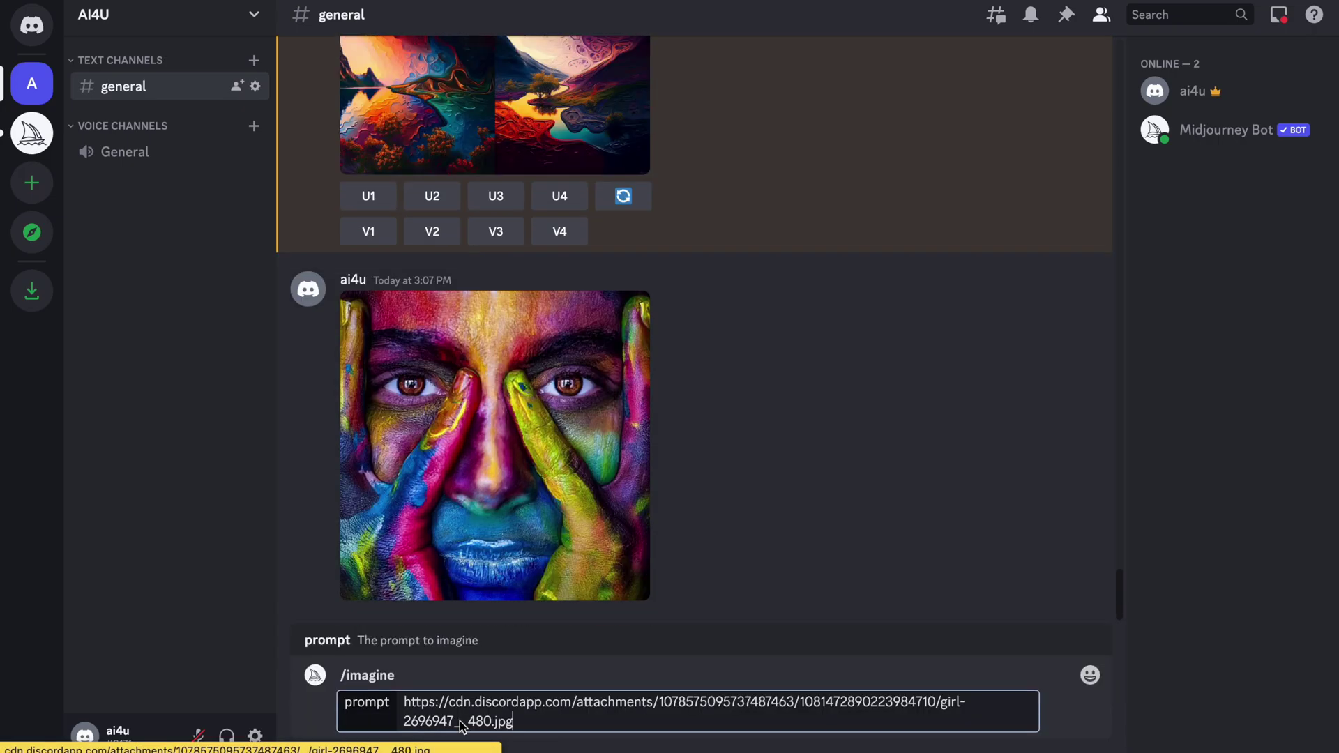
text(beautiful)
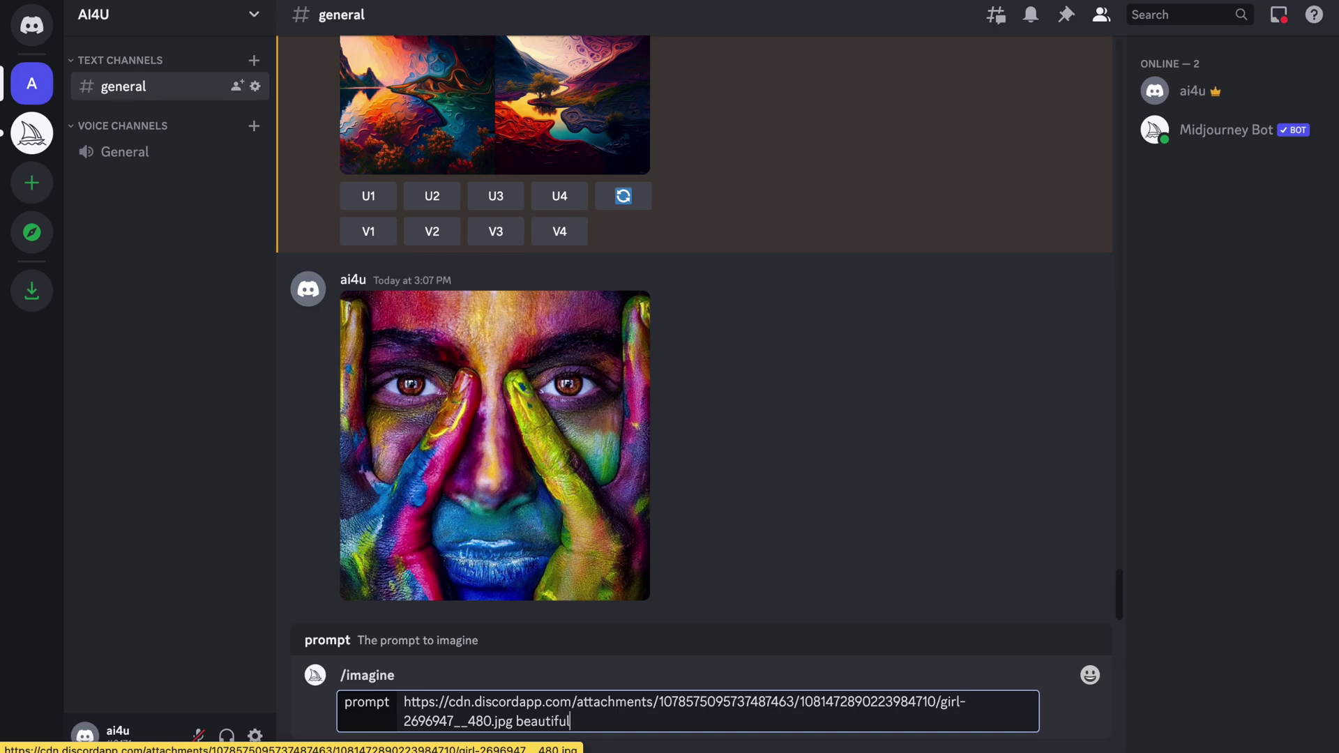
key(Return)
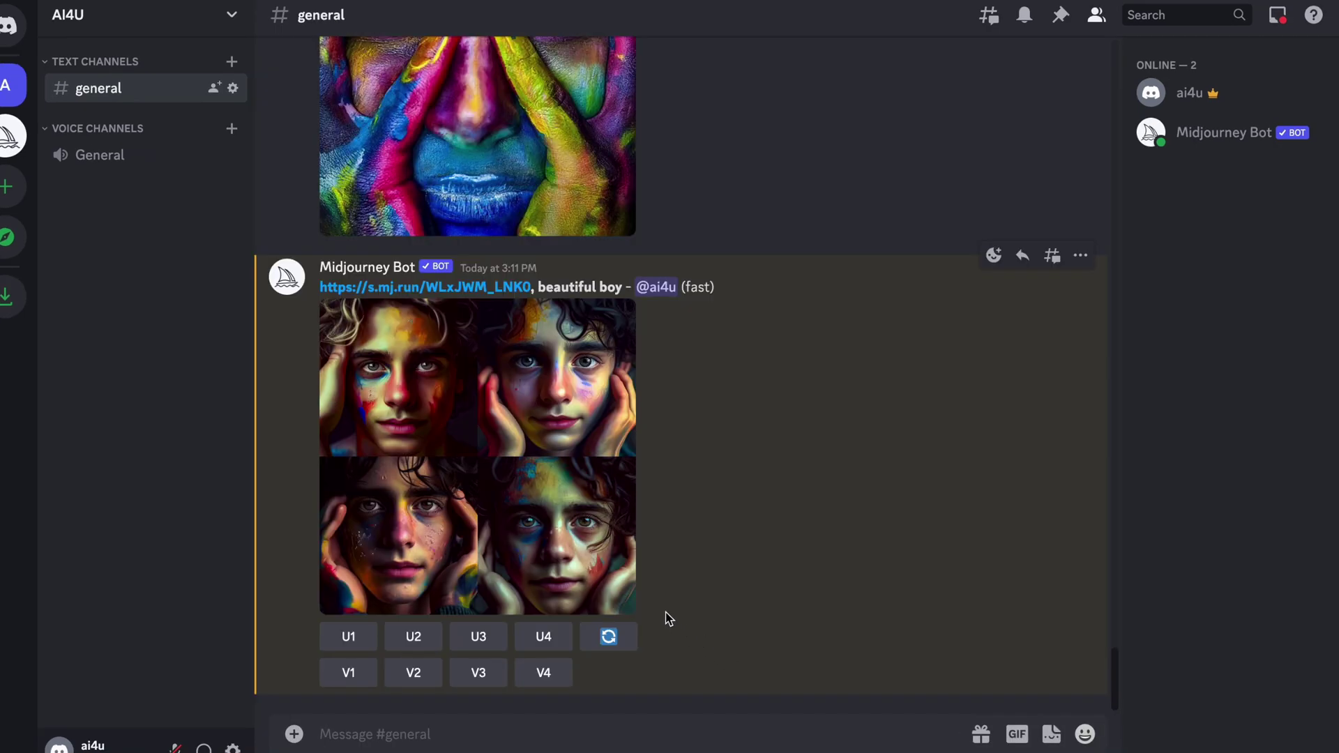
click(580, 553)
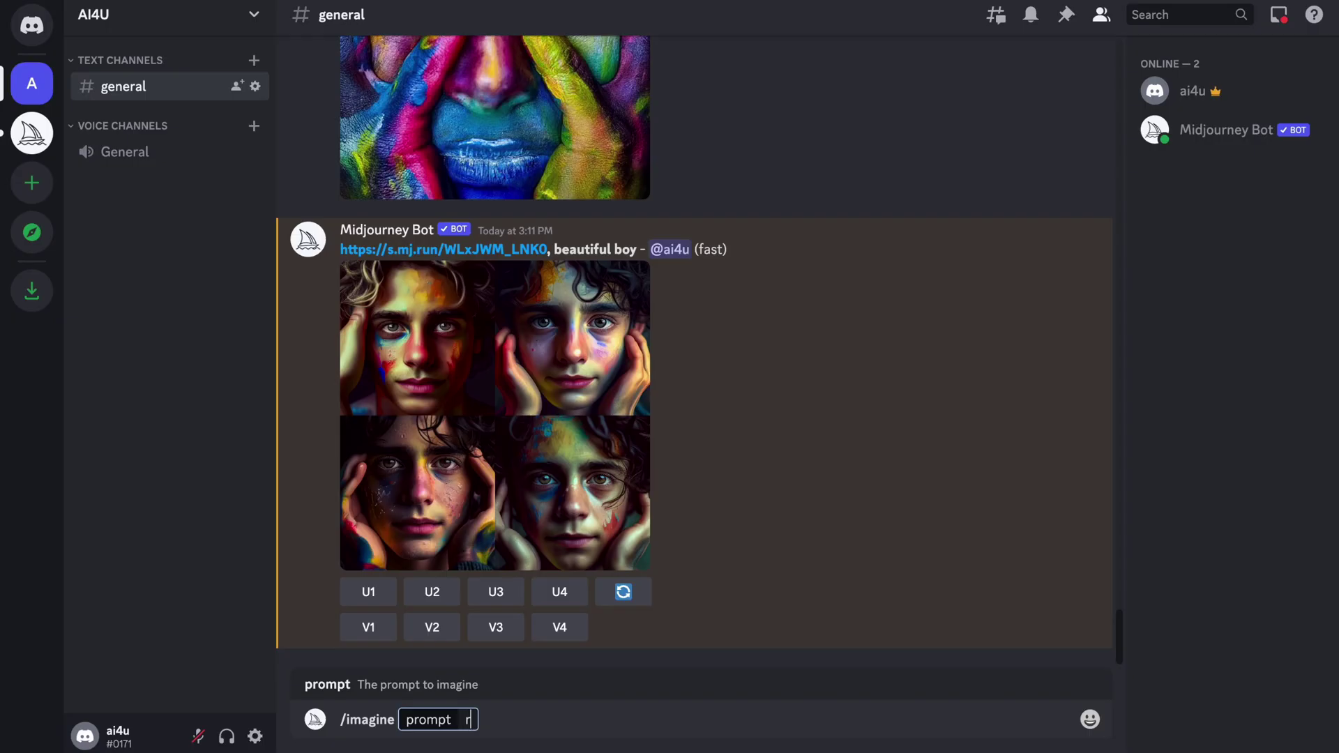
- Generate 'rain forest --v 2' and open the resulting four-image grid enlarged
text(--v)
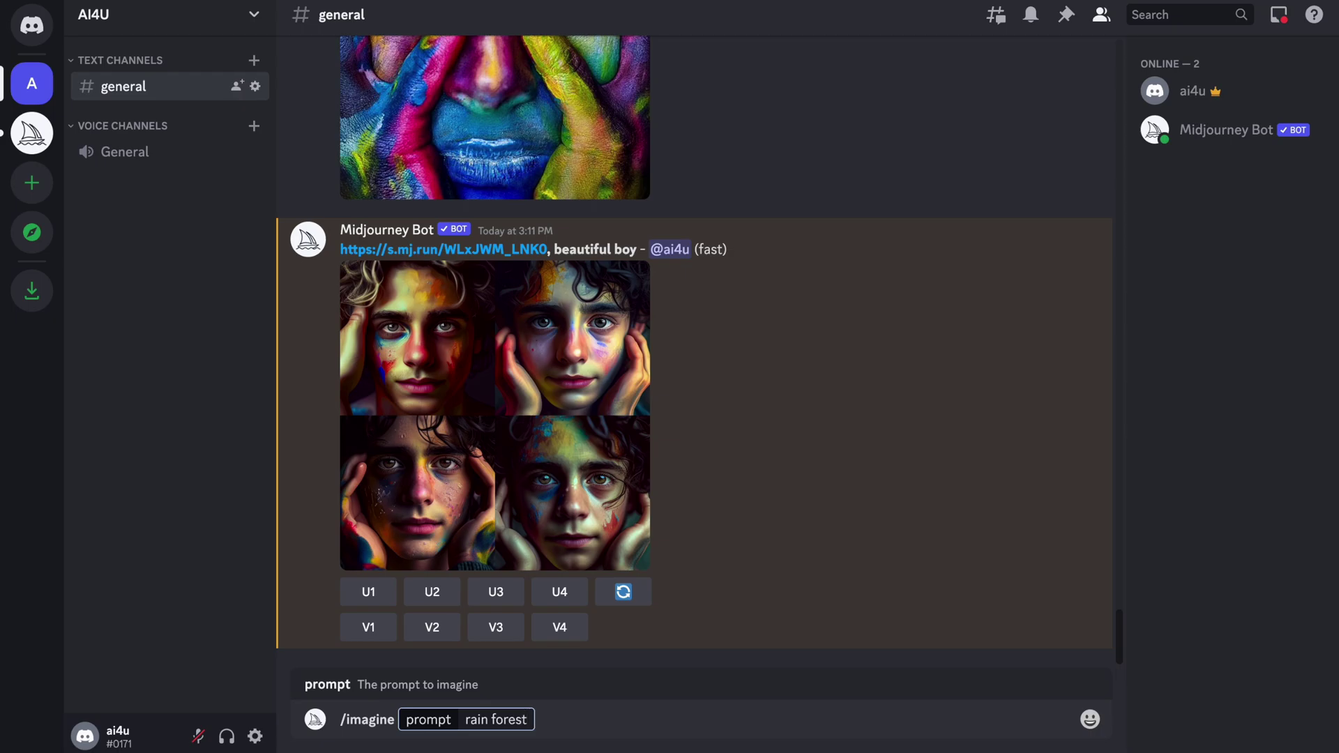
text( 2)
key(Return)
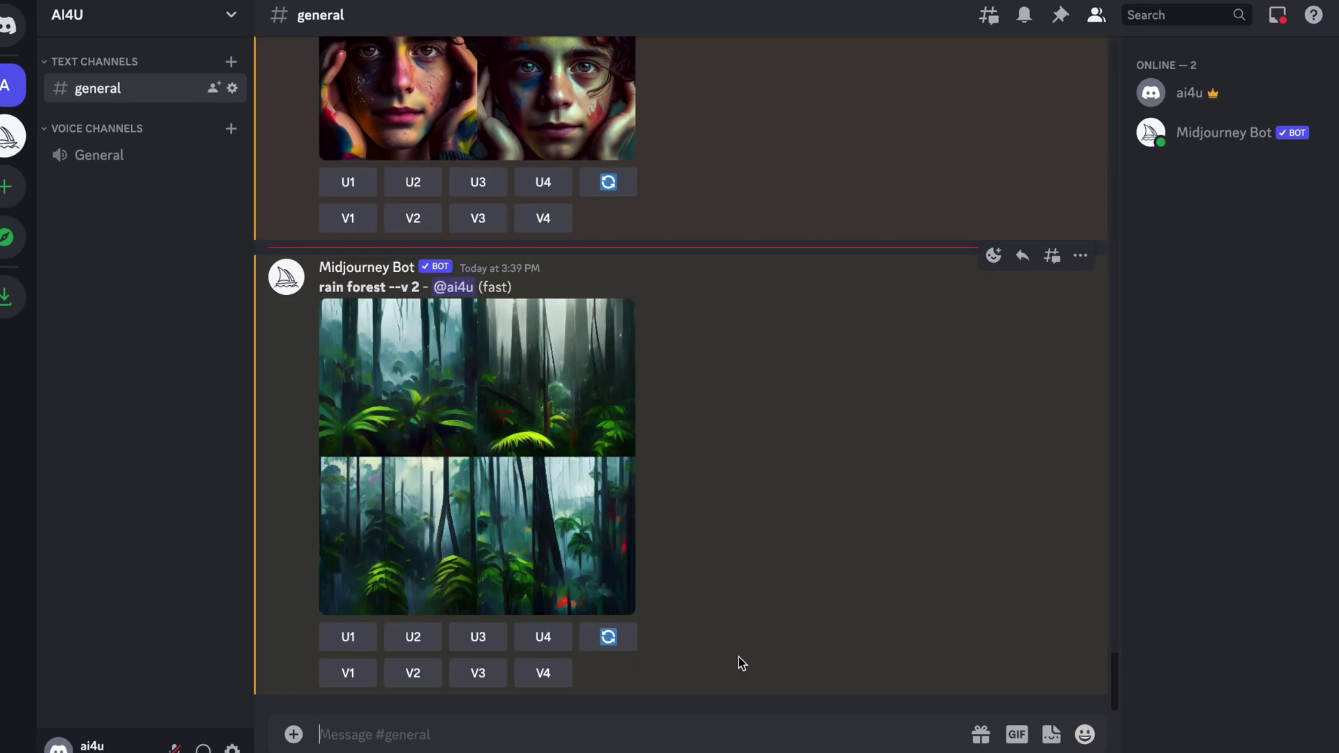
click(541, 525)
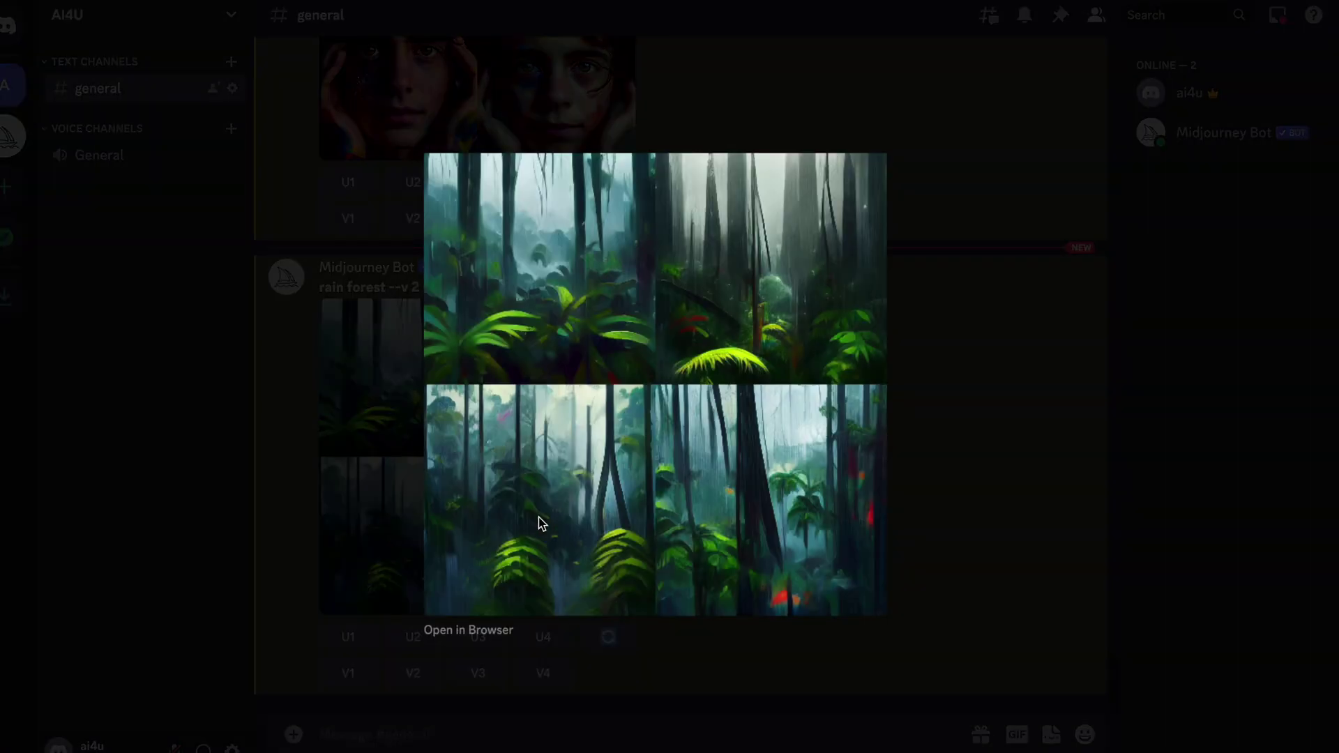